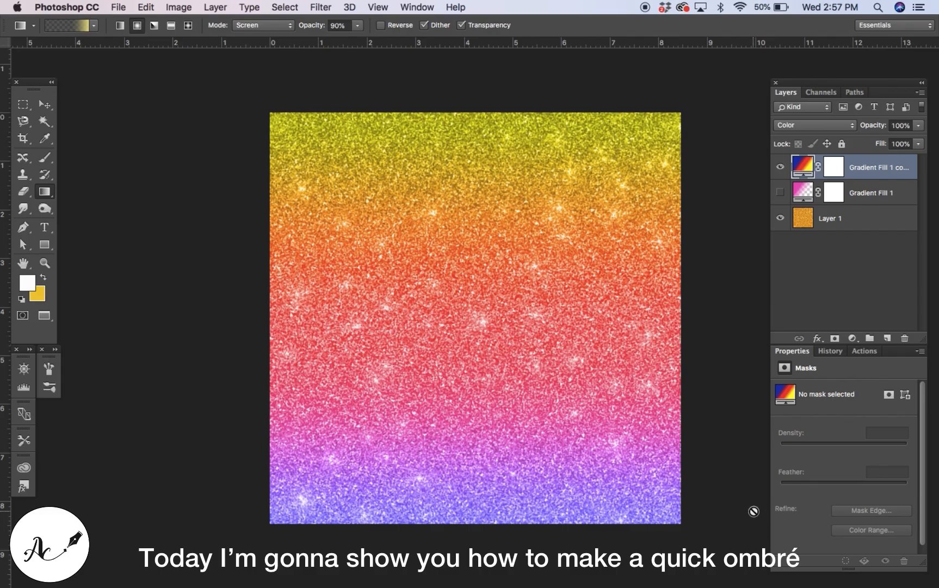
Compare the finished glitter texture with the rainbow and pink gradient fill layers shown and hidden
left_click(781, 167)
left_click(781, 192)
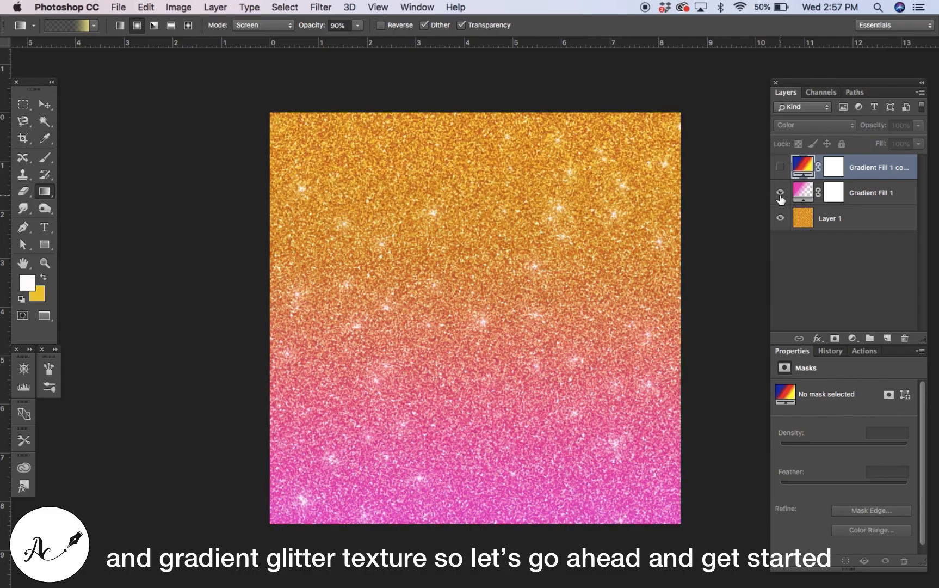
left_click(782, 193)
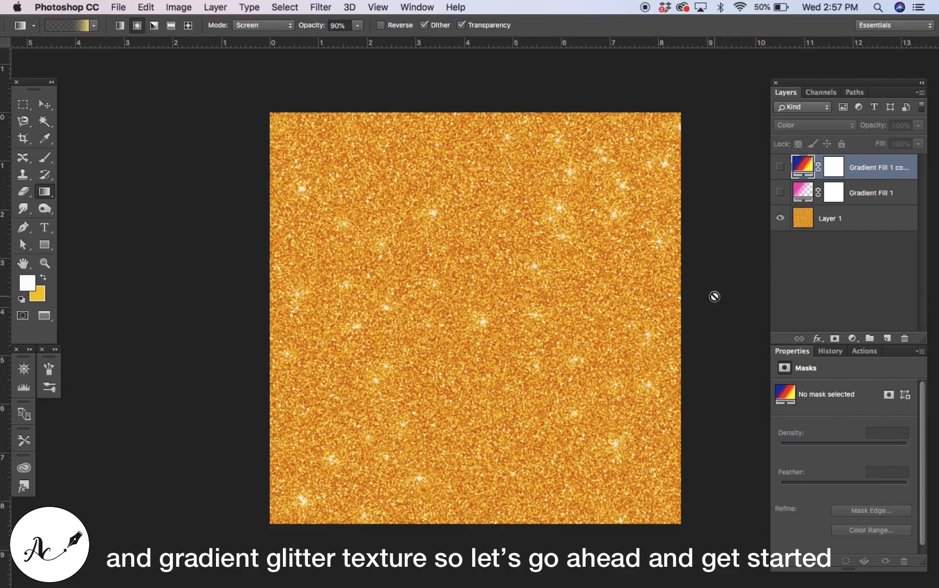
left_click(780, 193)
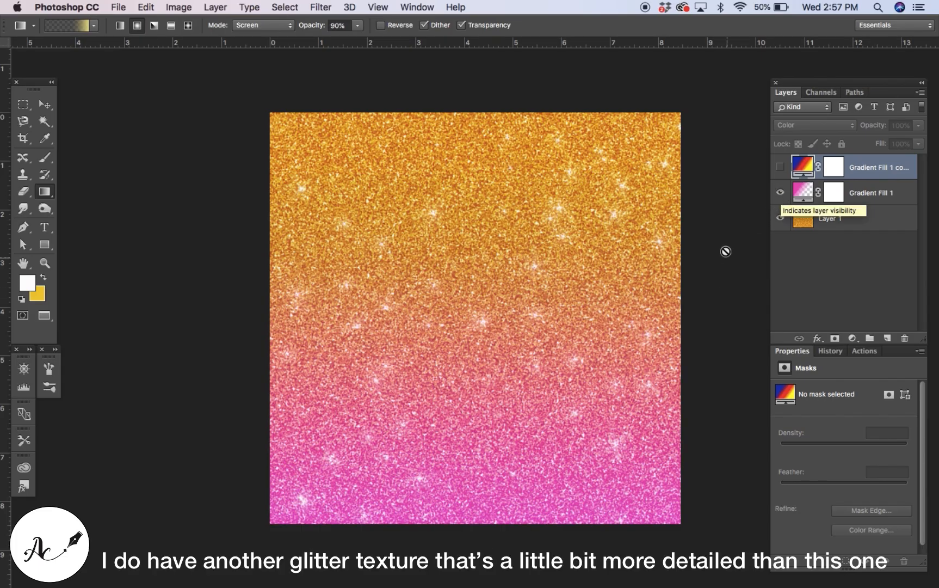
left_click(781, 168)
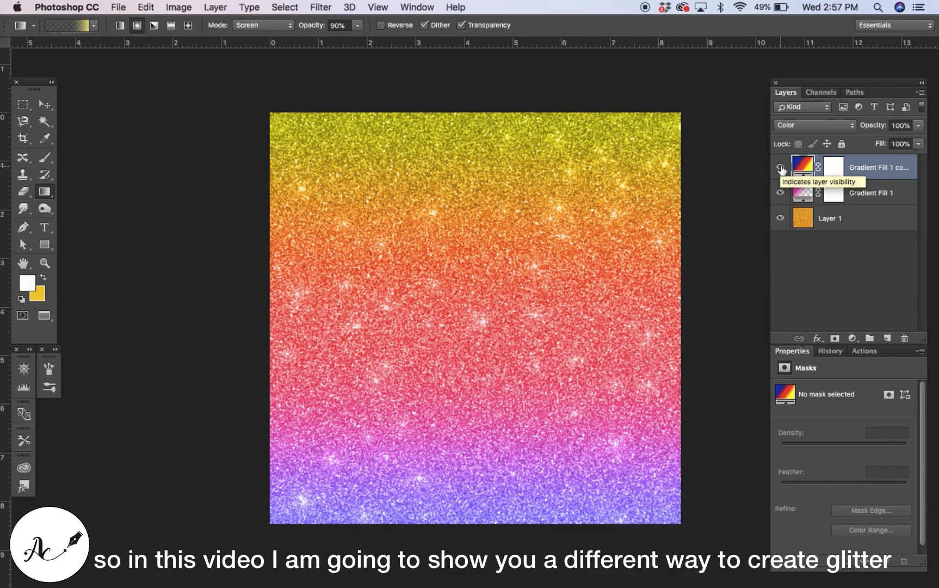
left_click(781, 168)
key("super+equal")
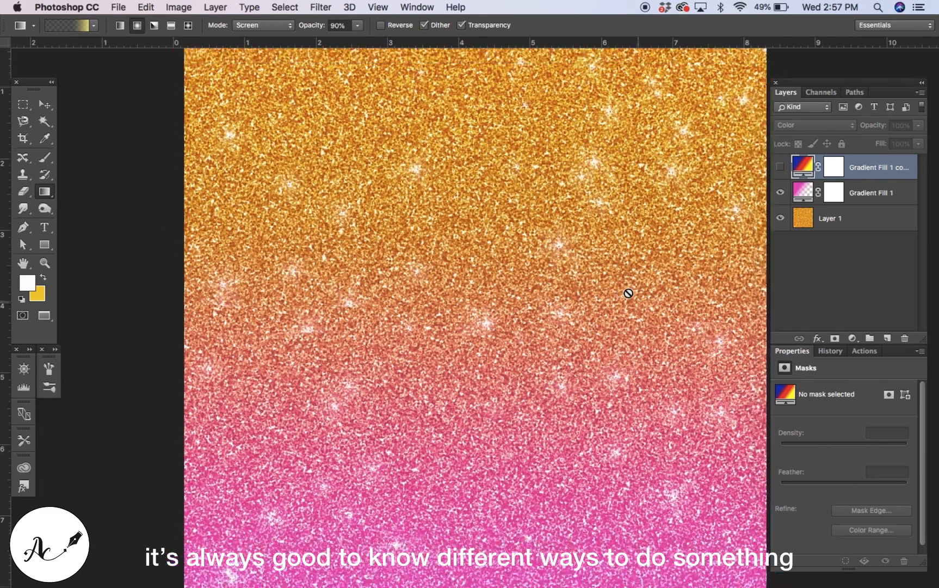
key("super+minus")
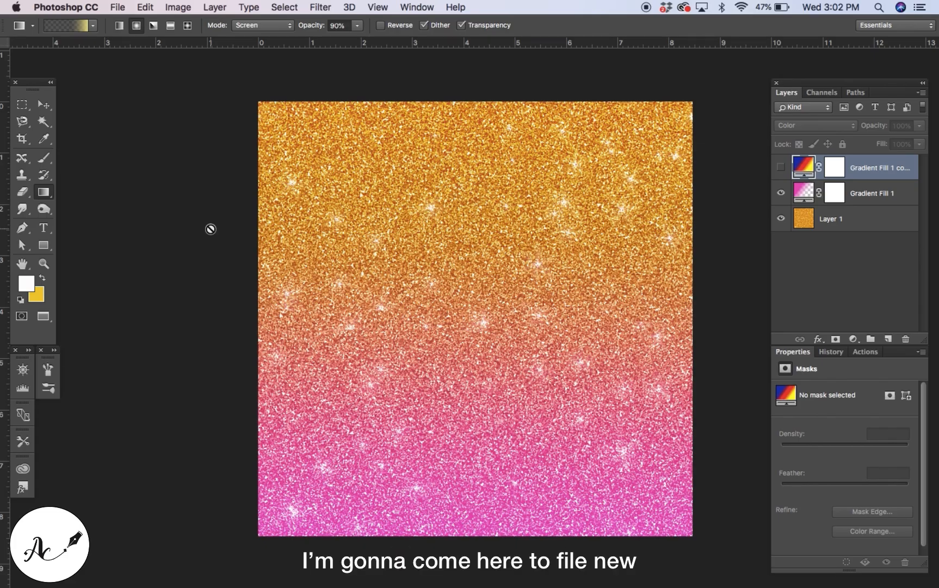
Create a new 1000 by 1000 pixel RGB document at 300 pixels/inch with a white background
left_click(120, 6)
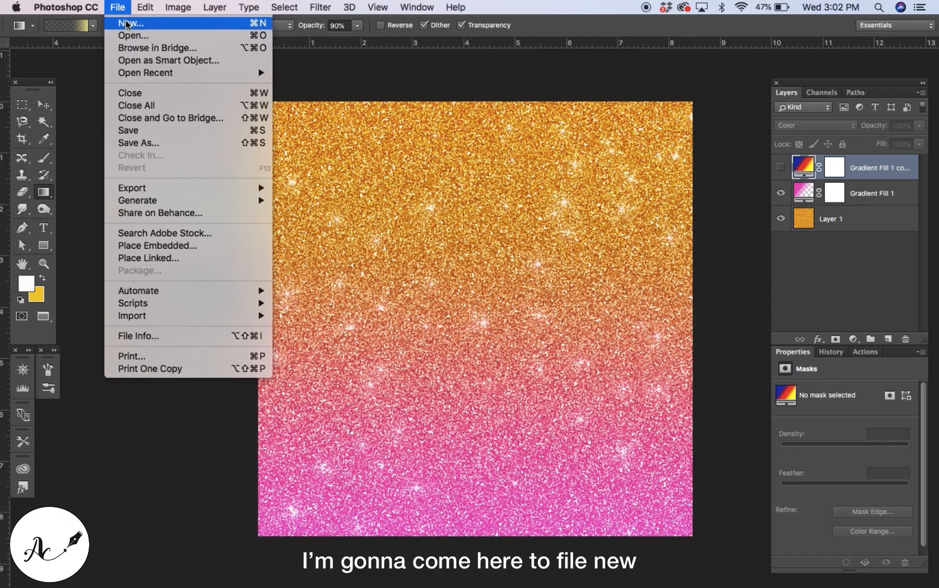
left_click(126, 24)
double_click(428, 208)
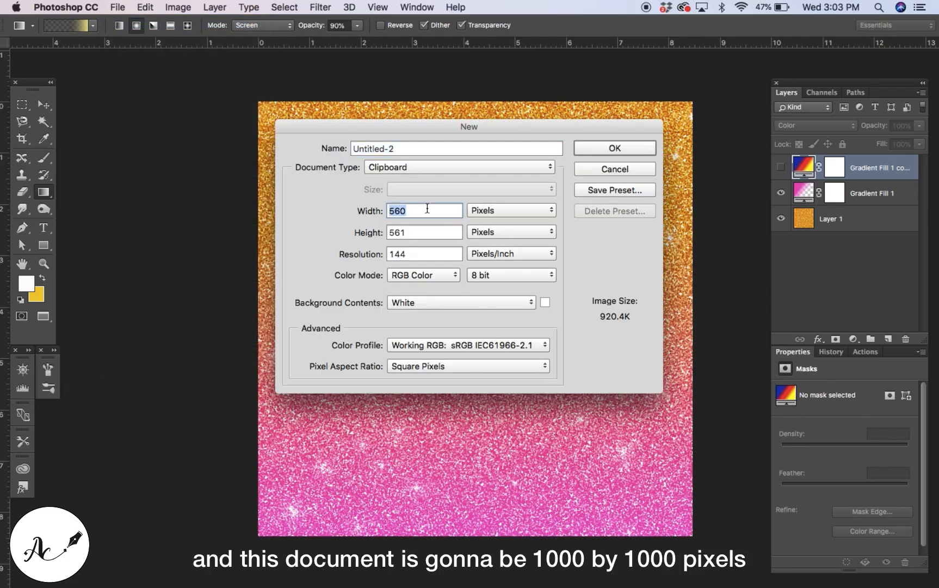
key("BackSpace")
type("1")
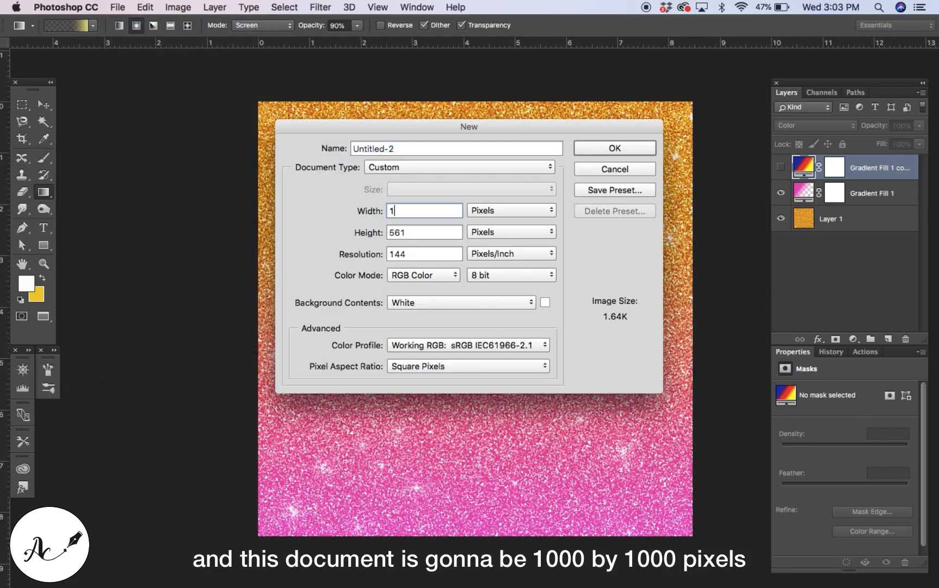
type("000")
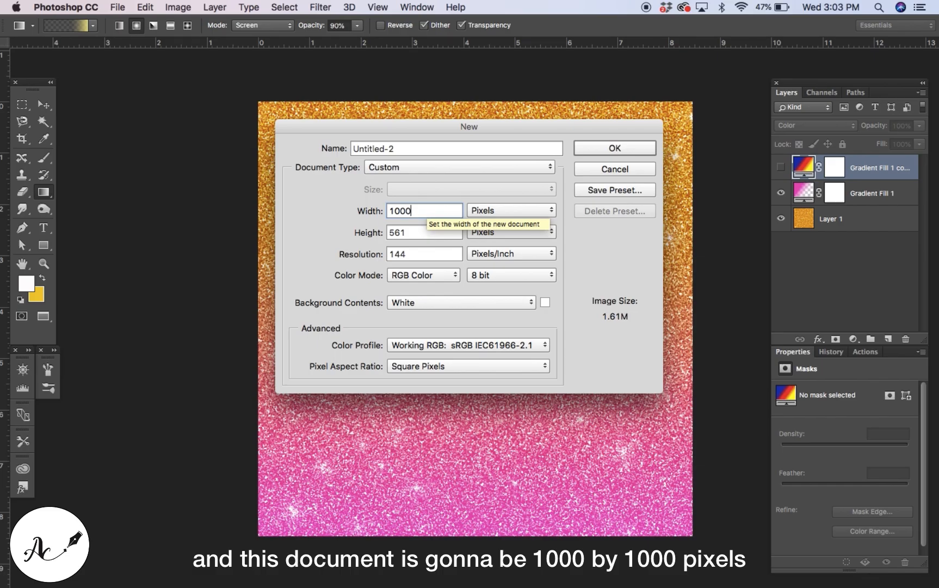
double_click(430, 234)
type("1000")
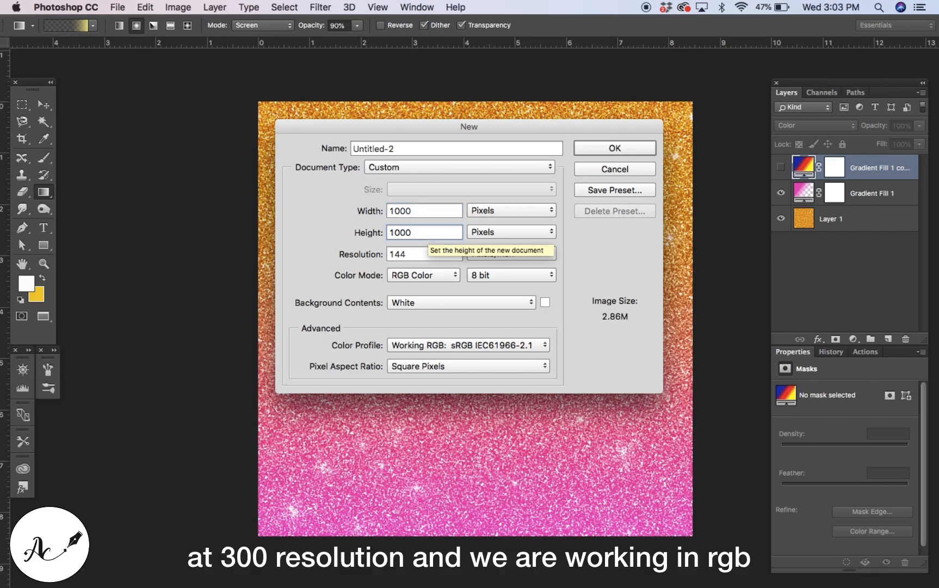
double_click(423, 254)
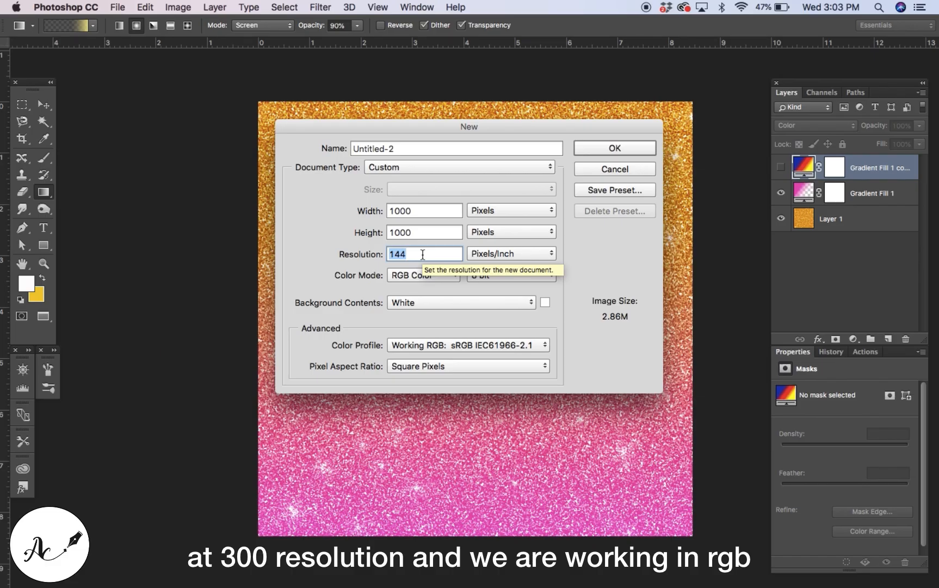
key("BackSpace")
type("300")
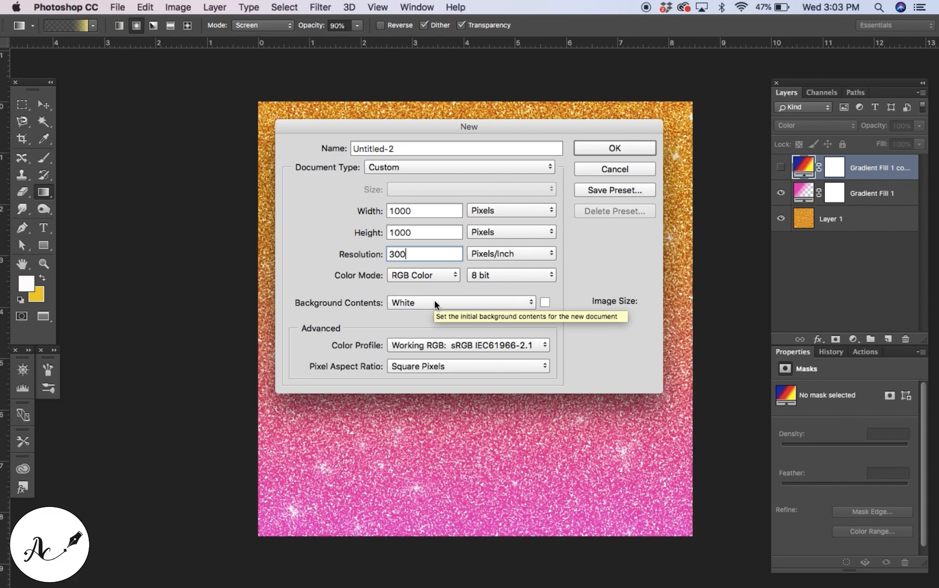
left_click(602, 148)
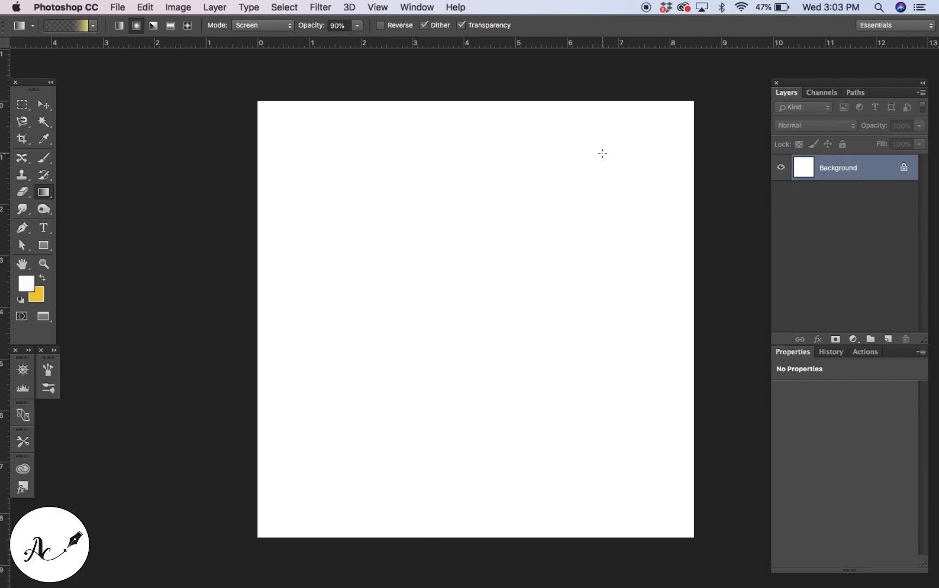
Unlock the Background layer and fill it with the golden yellow background color f0c92e
left_click(43, 104)
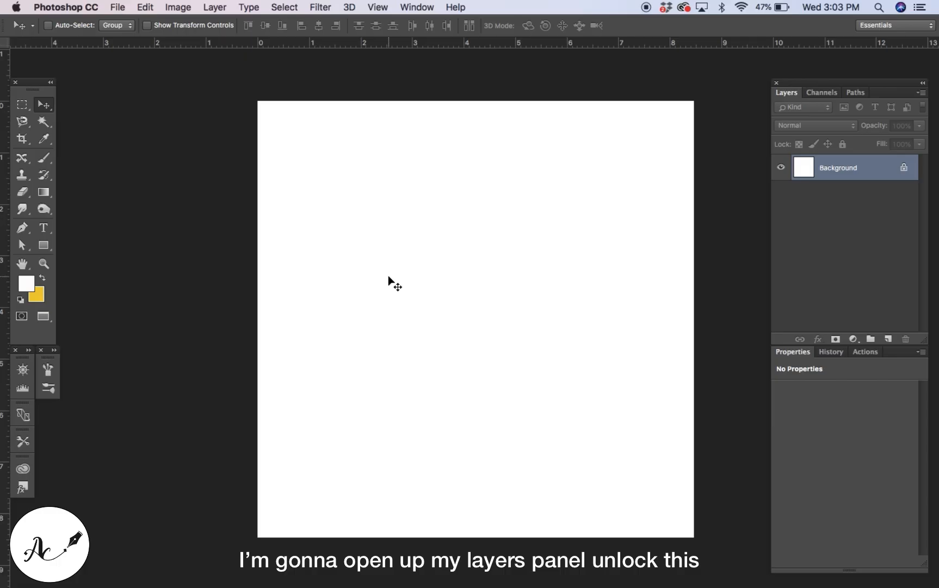
scroll(388, 275, "right", 3)
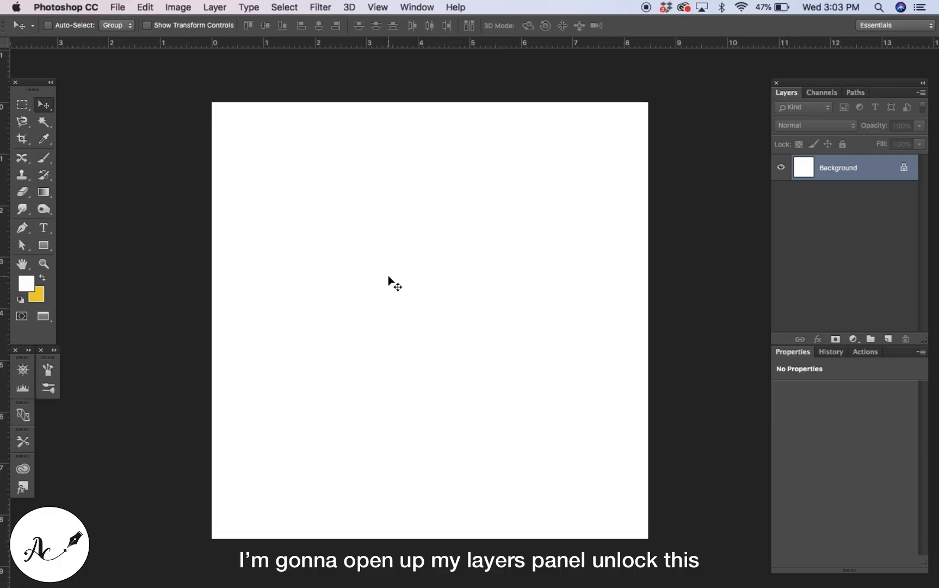
left_click(904, 168)
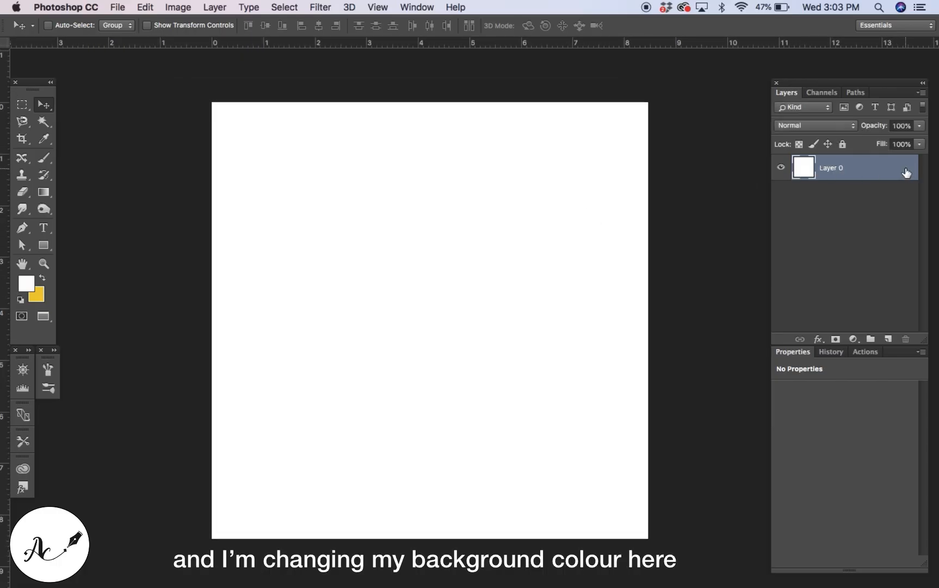
left_click(39, 291)
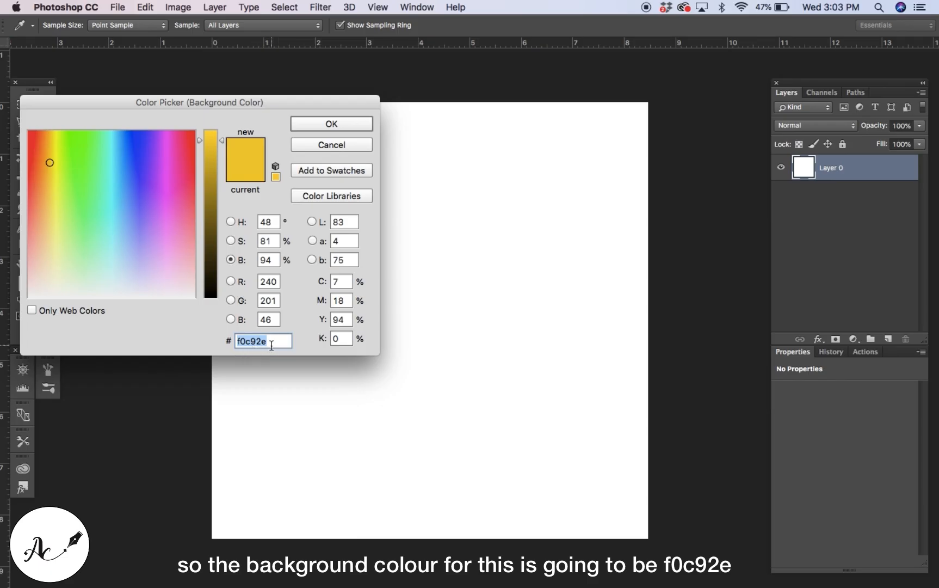
left_click(341, 126)
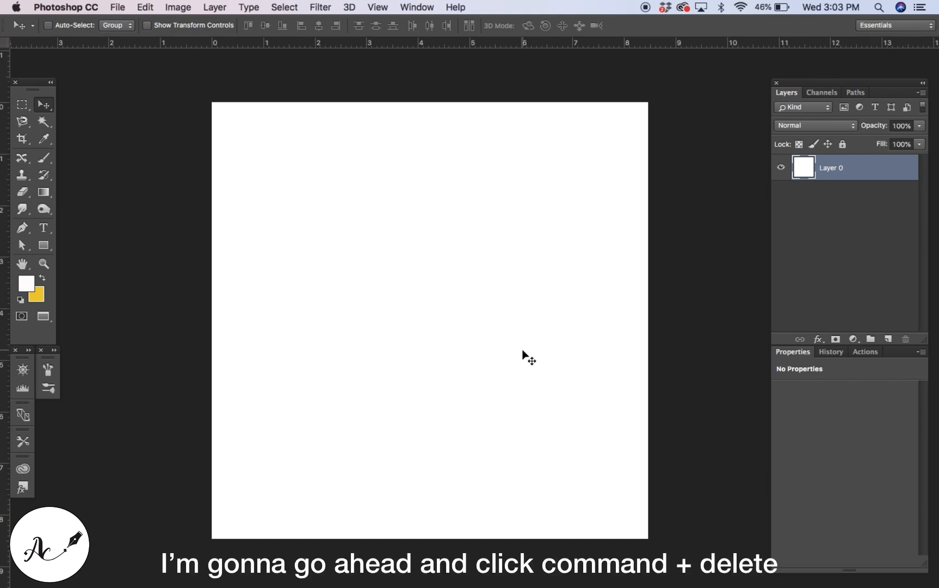
key("super+BackSpace")
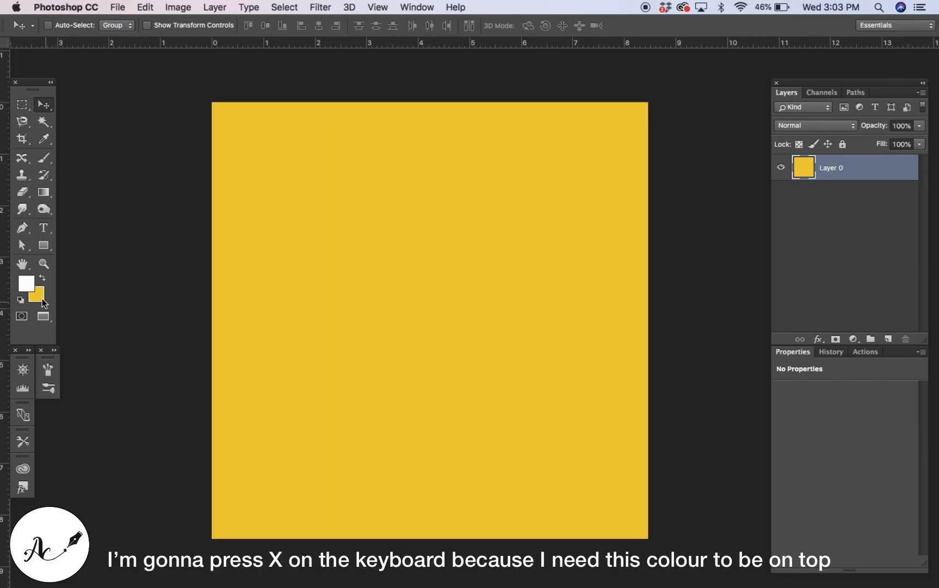
Swap the foreground and background colors, keeping the off-white fefcfc as the background color
key("x")
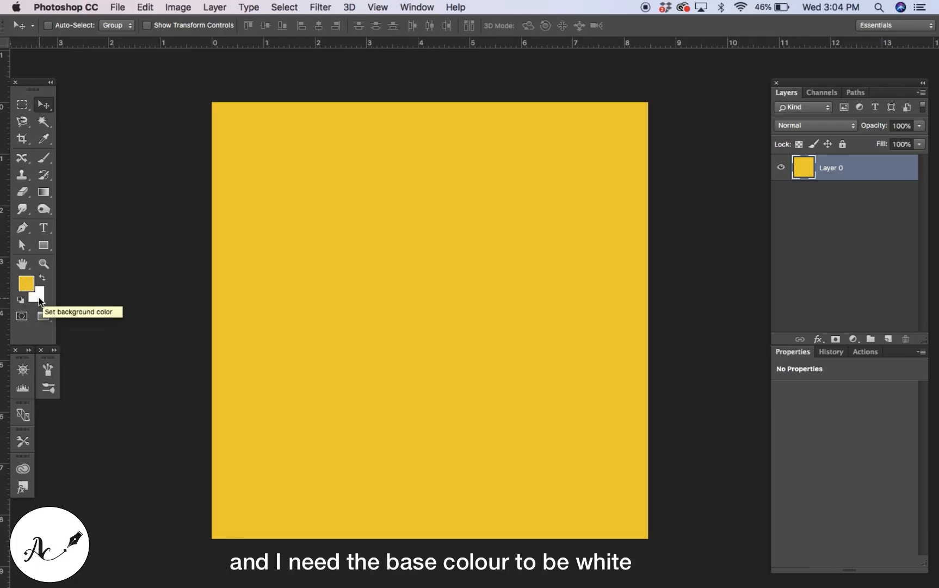
left_click(39, 301)
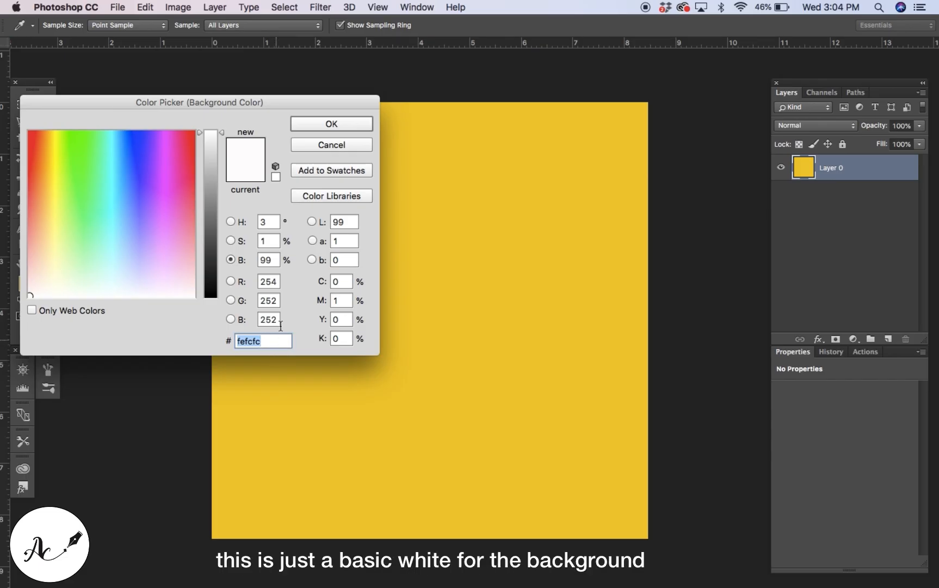
left_click(338, 125)
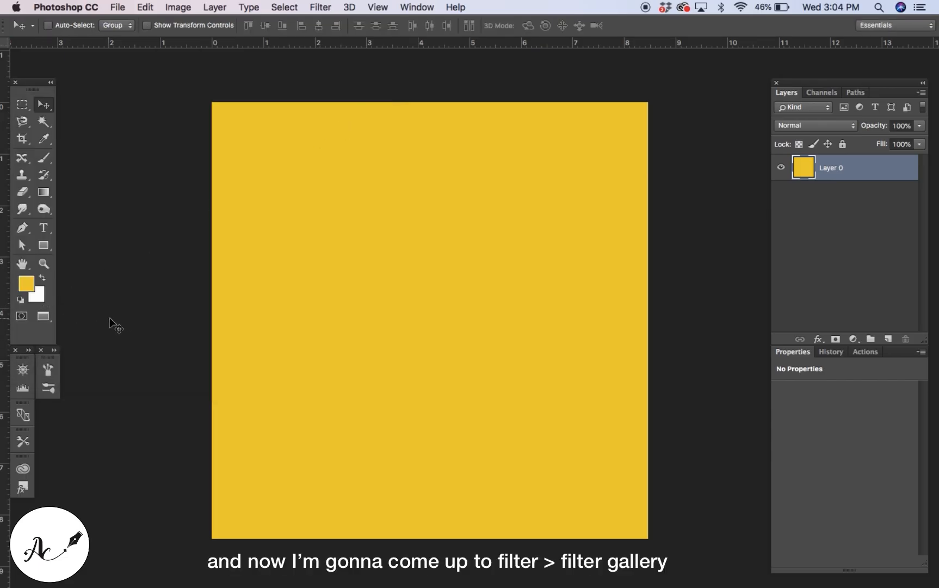
Apply the Grain texture filter to the yellow layer with Intensity 50, Contrast 50 and Grain Type Sprinkles
left_click(321, 8)
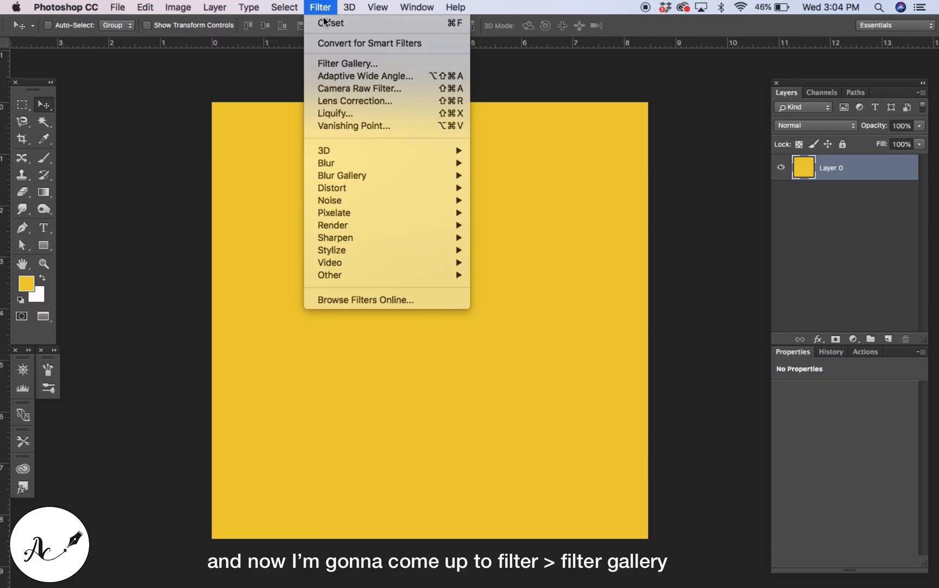
left_click(332, 64)
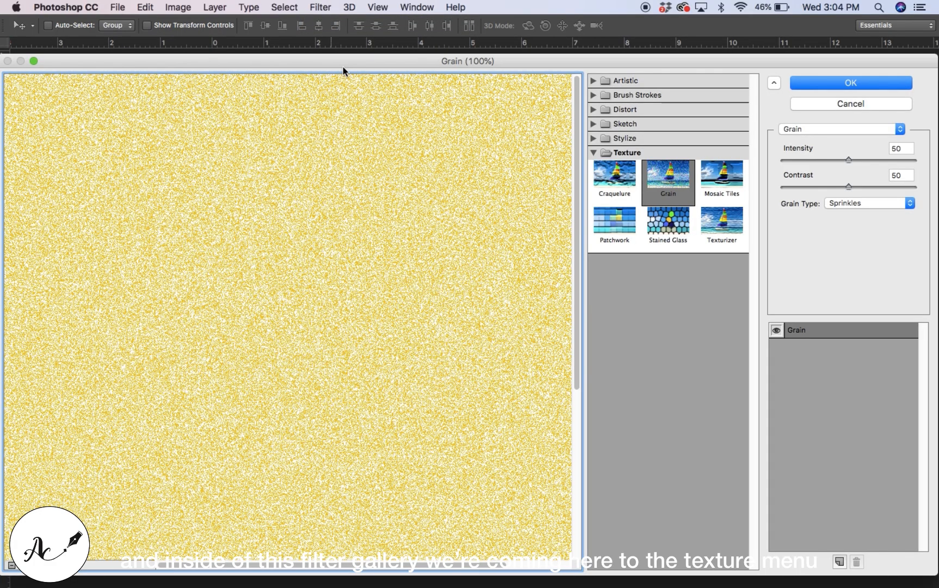
left_click(640, 153)
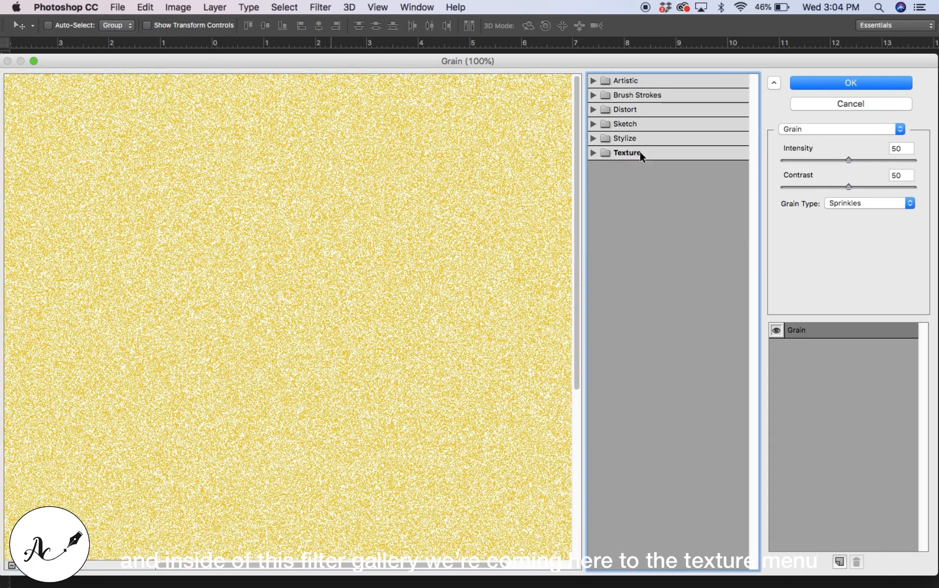
left_click(640, 152)
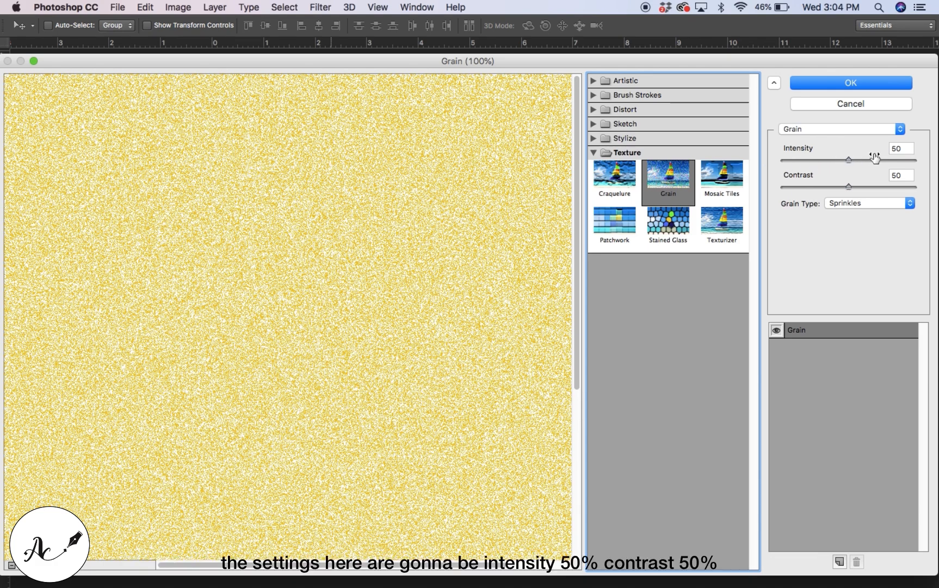
left_click(906, 148)
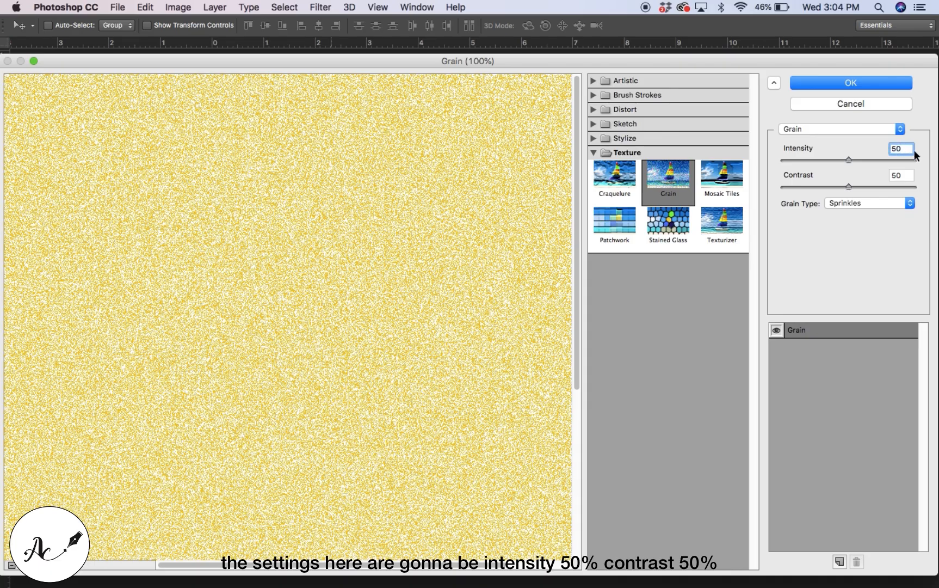
left_click(901, 176)
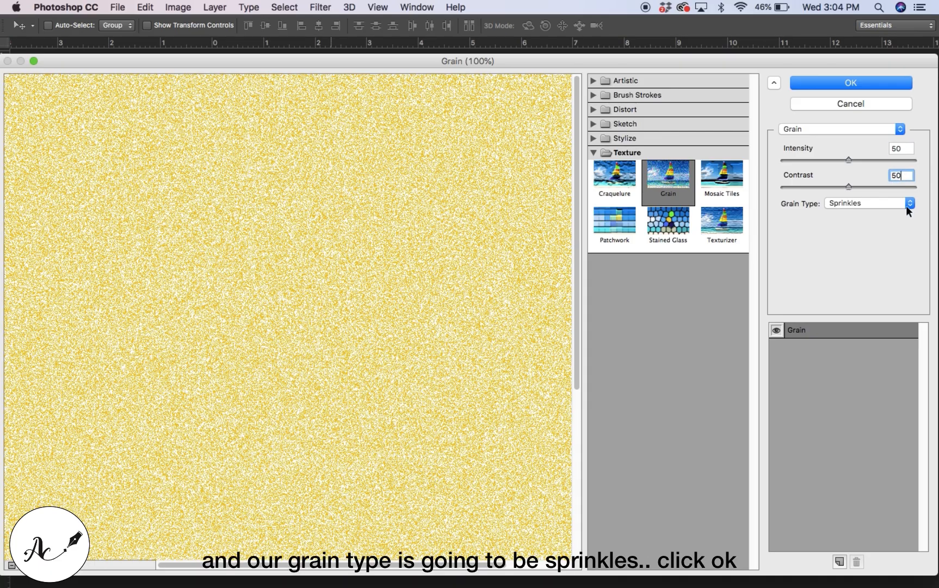
left_click(912, 206)
left_click(867, 203)
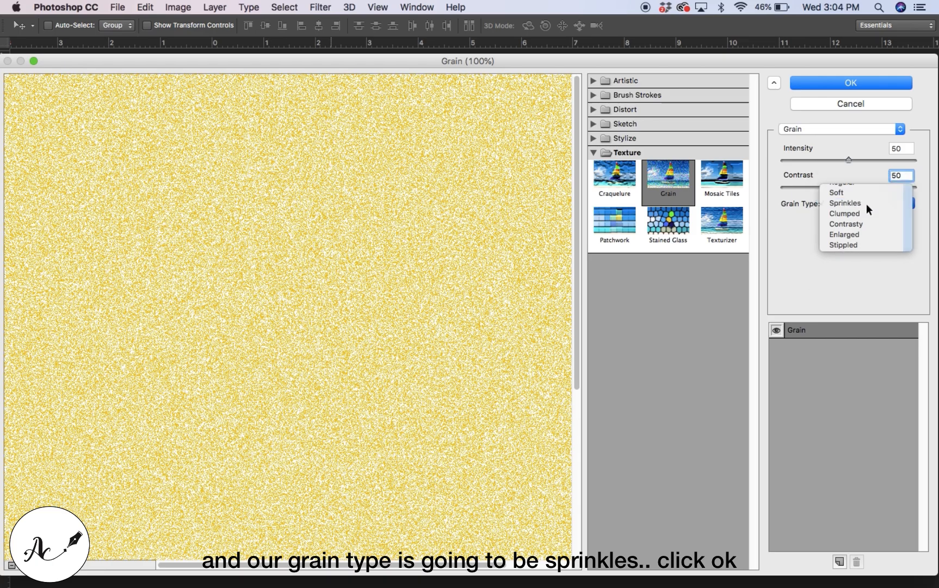
left_click(863, 83)
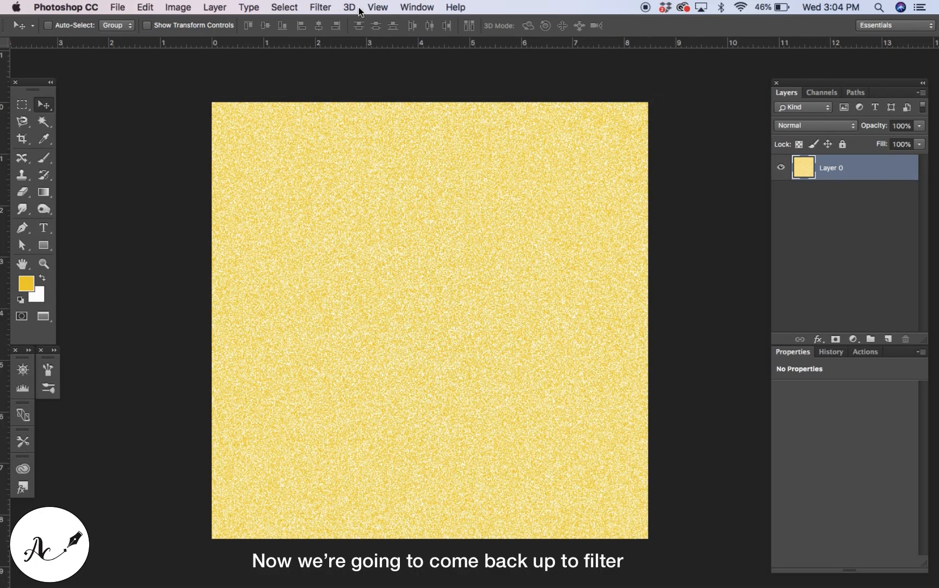
Apply the Crystallize filter to the grainy yellow layer with a Cell Size of 5
left_click(324, 7)
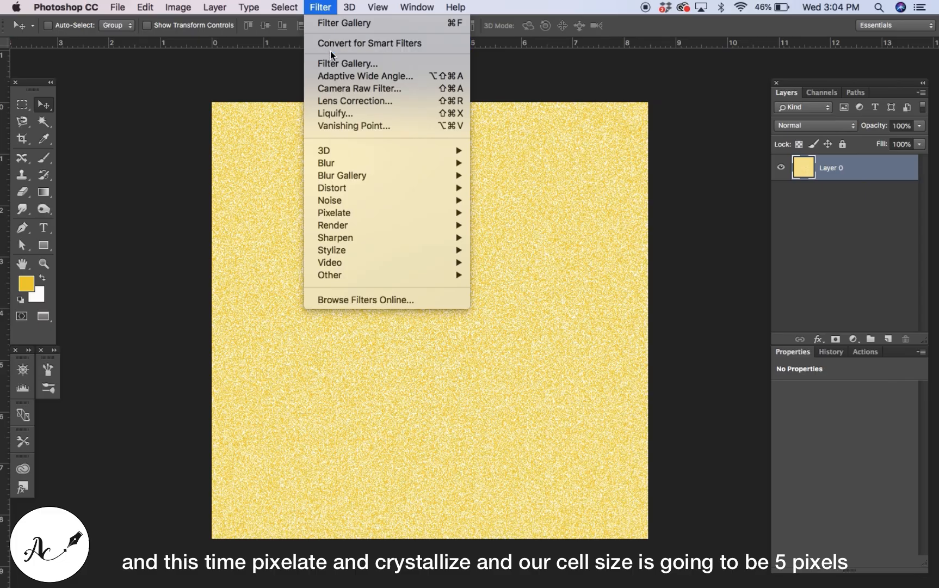
mouse_move(346, 212)
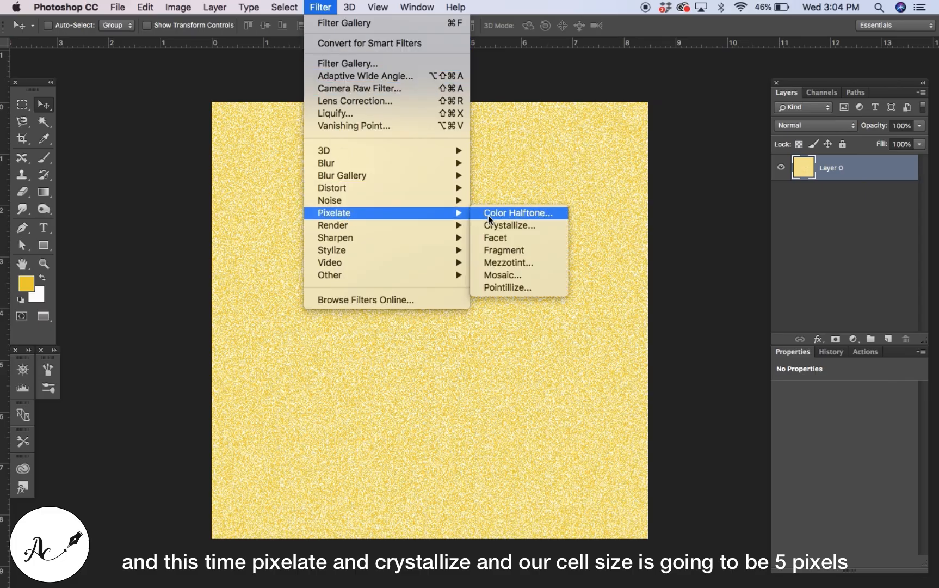
left_click(488, 225)
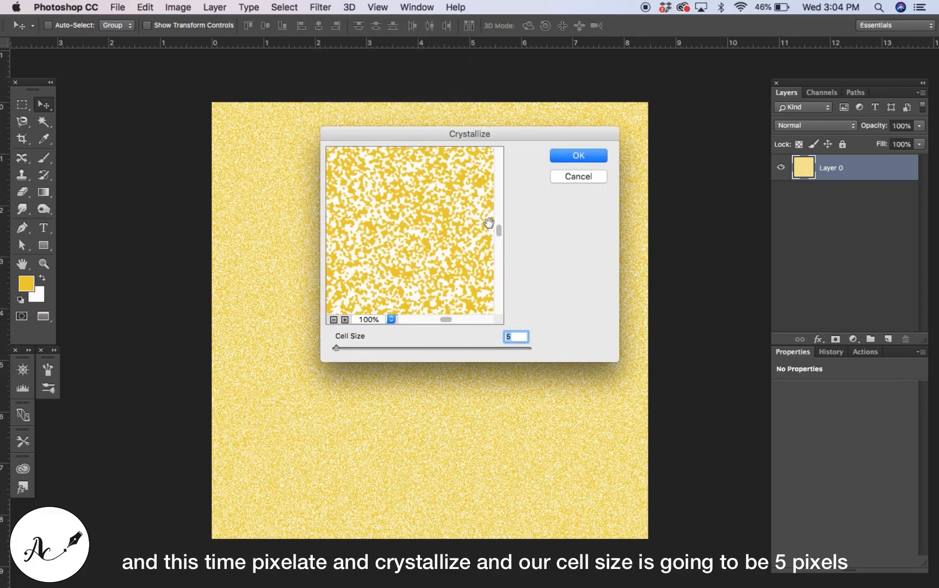
left_click(517, 338)
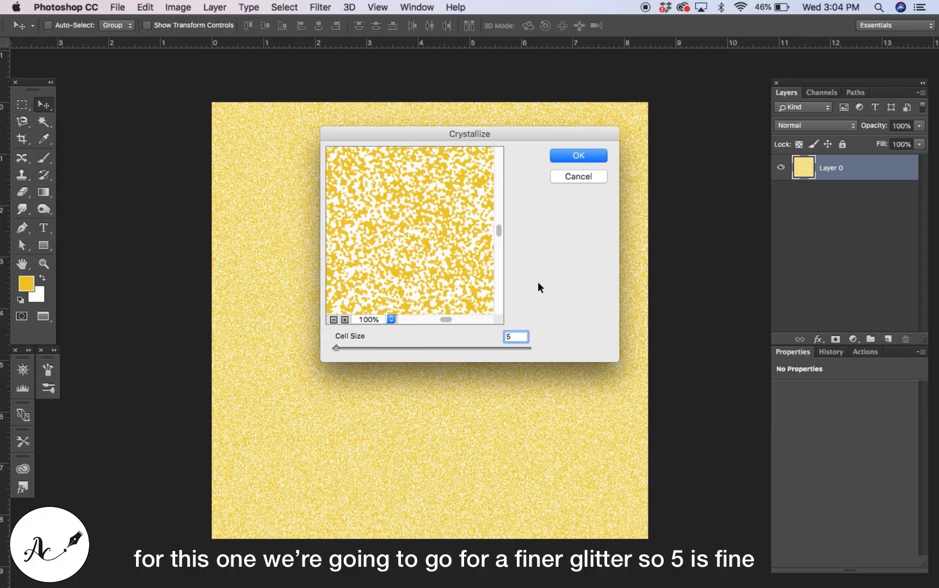
left_click(569, 156)
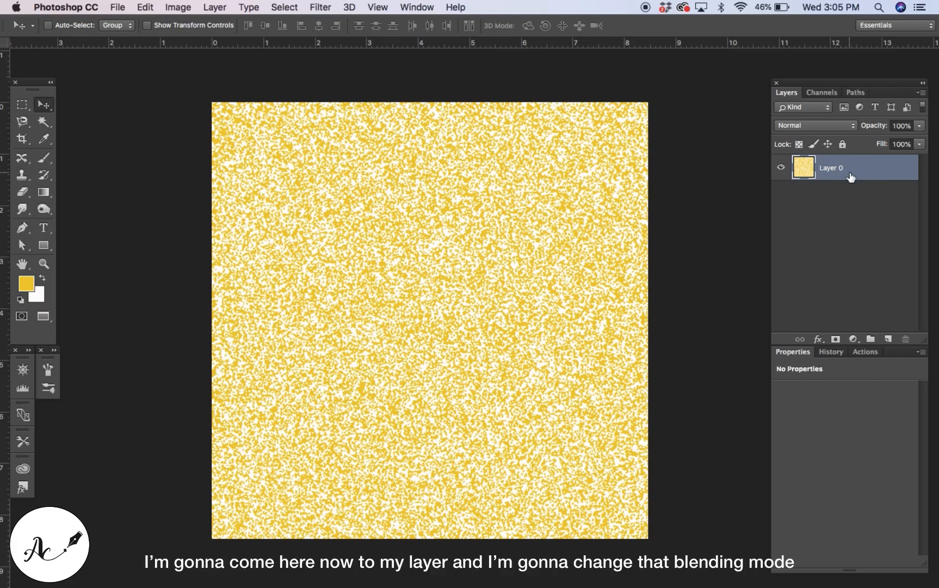
Set Layer 0's blending mode to Multiply and duplicate it as a layer named 2
left_click(834, 124)
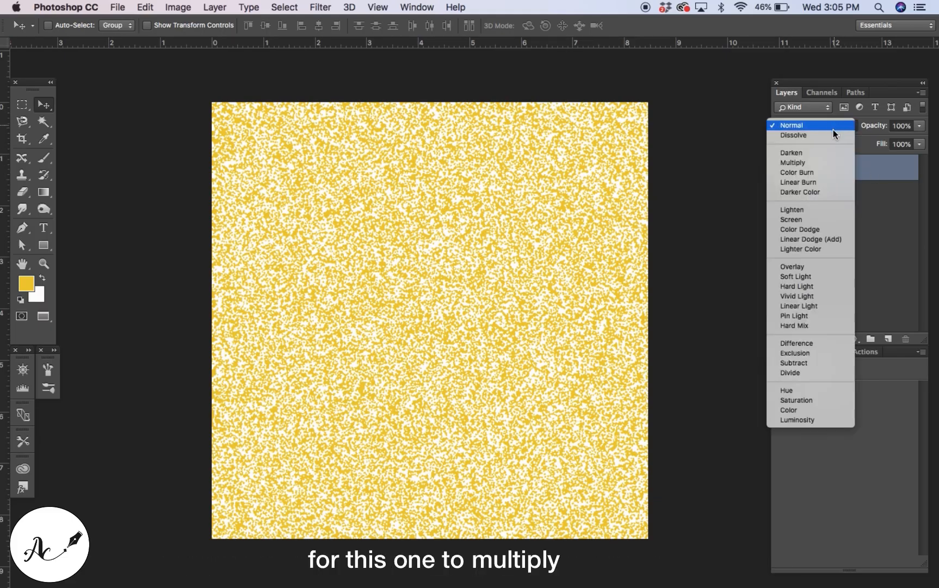
left_click(833, 162)
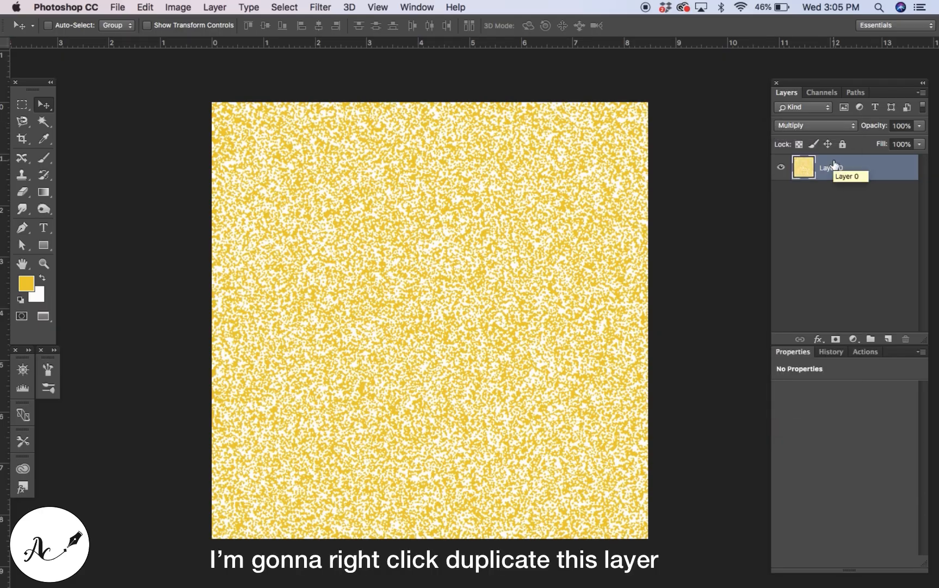
right_click(871, 164)
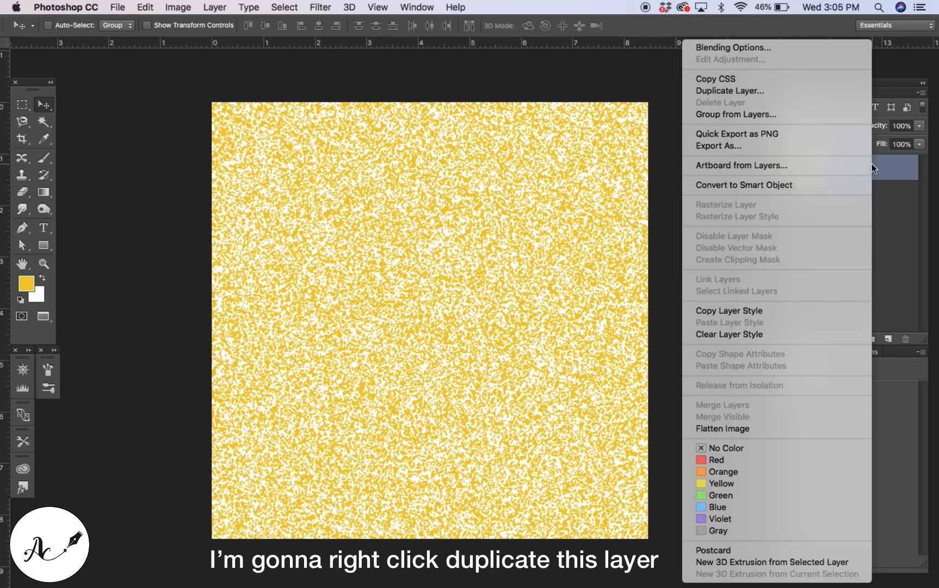
left_click(800, 90)
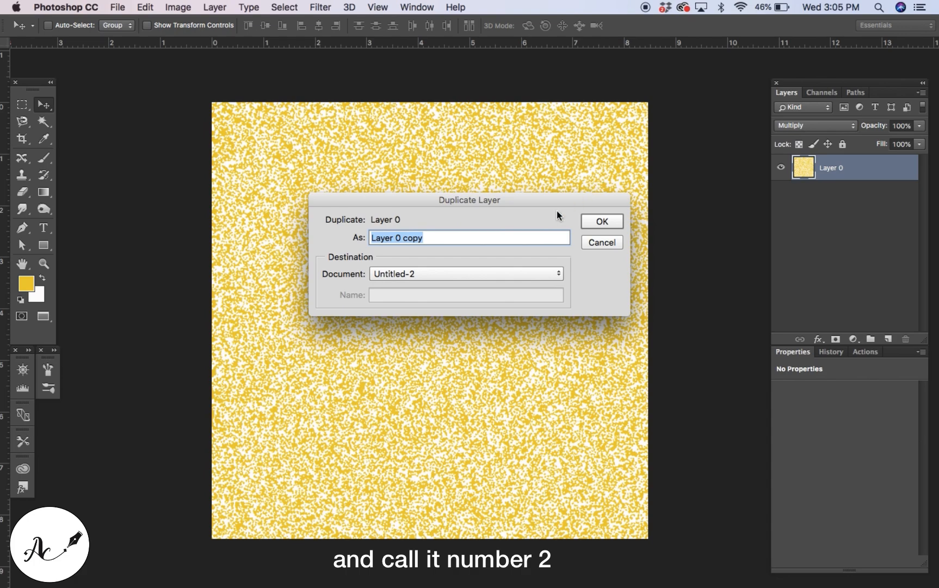
key("BackSpace")
type("2")
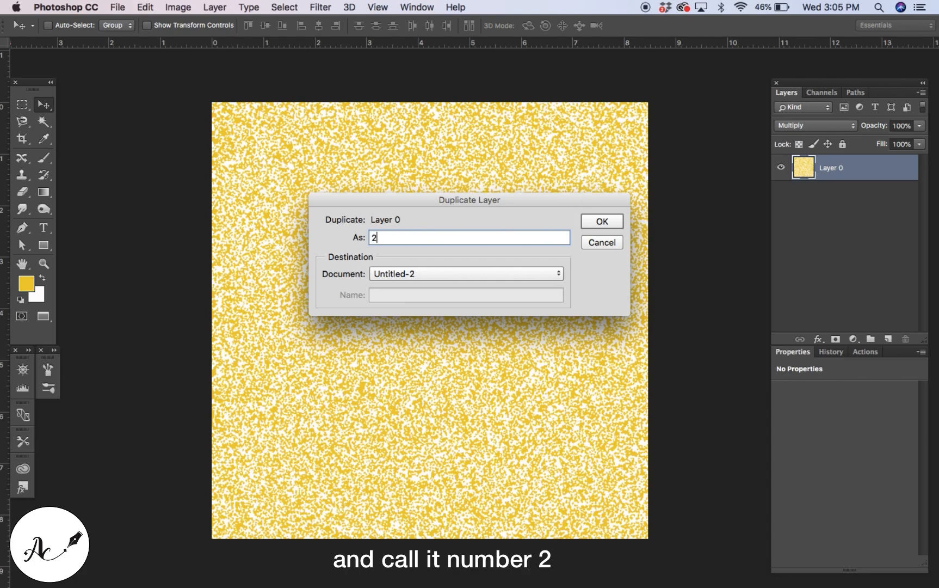
left_click(597, 224)
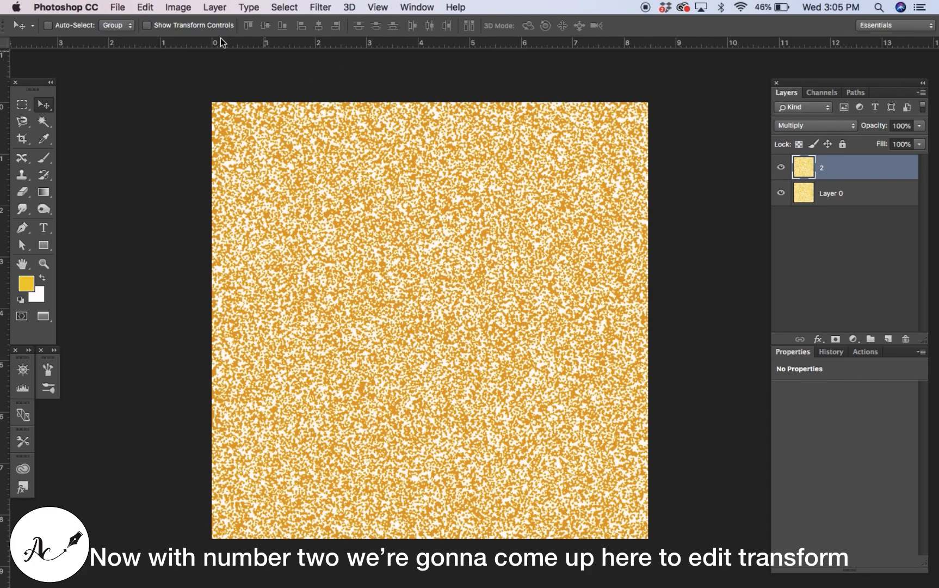
Rotate layer 2 by 90° clockwise
left_click(151, 12)
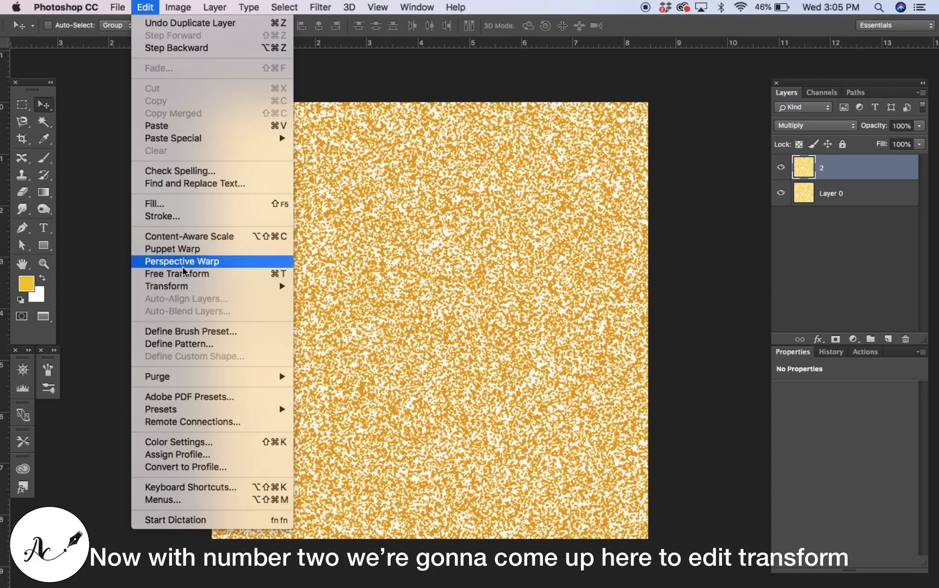
mouse_move(184, 293)
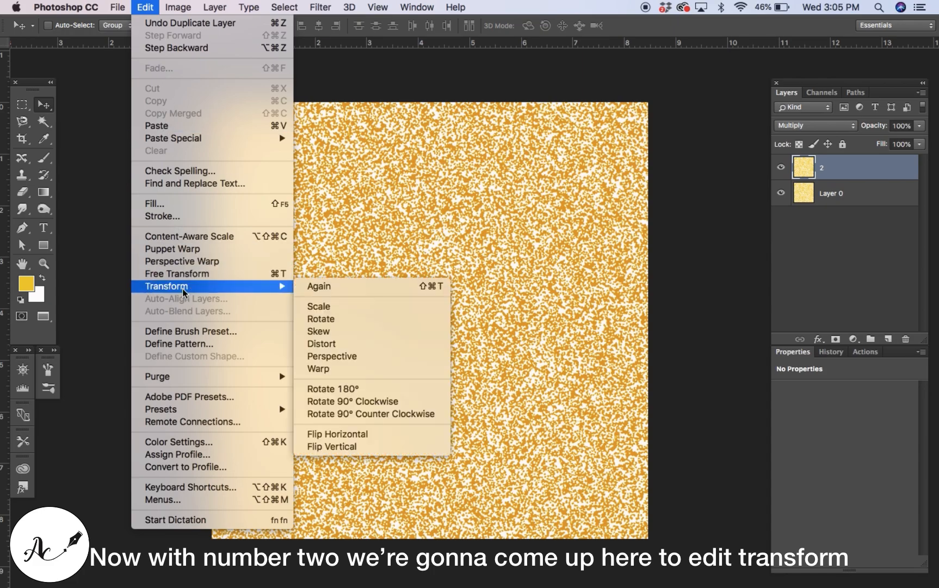
left_click(340, 400)
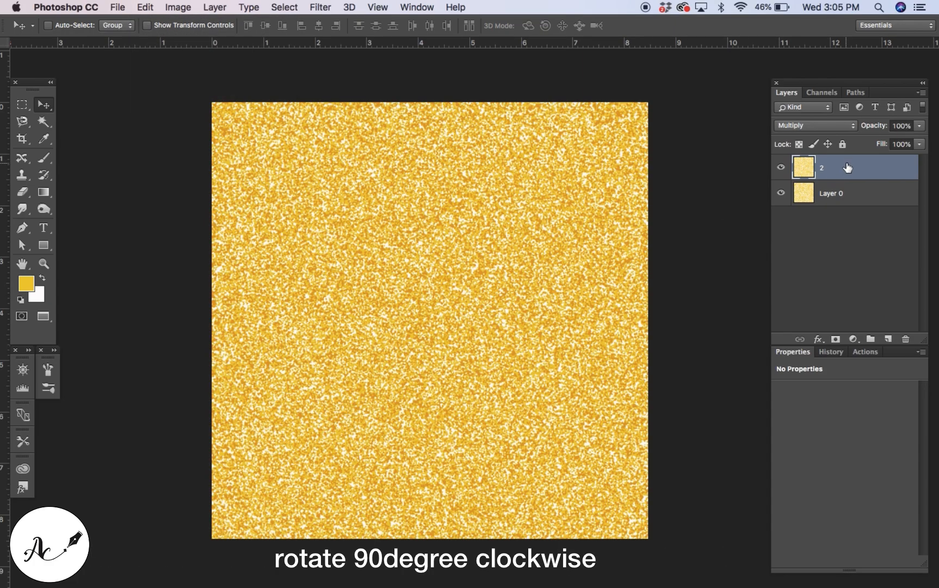
Duplicate layer 2 as a layer named 3 and rotate the copy 90° clockwise
right_click(848, 167)
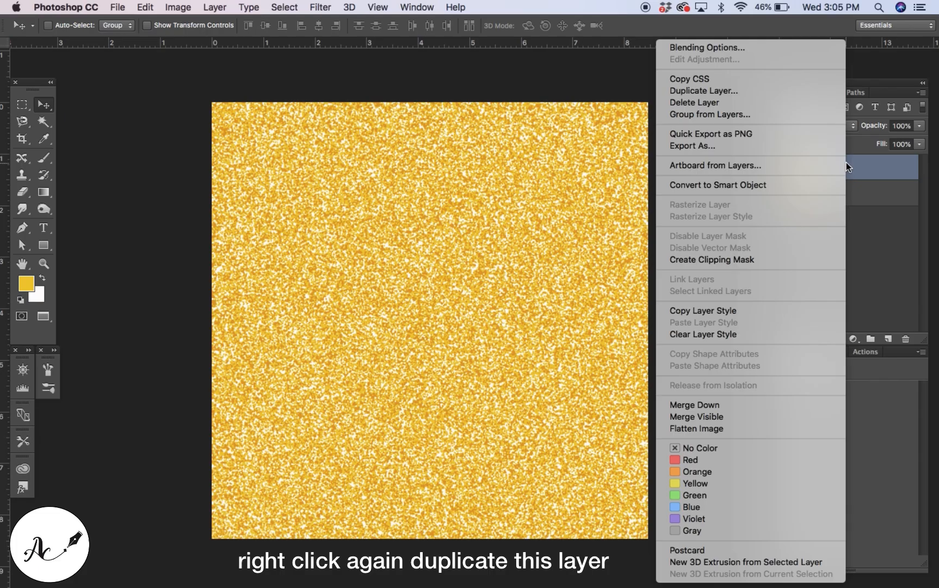
left_click(753, 93)
key("BackSpace")
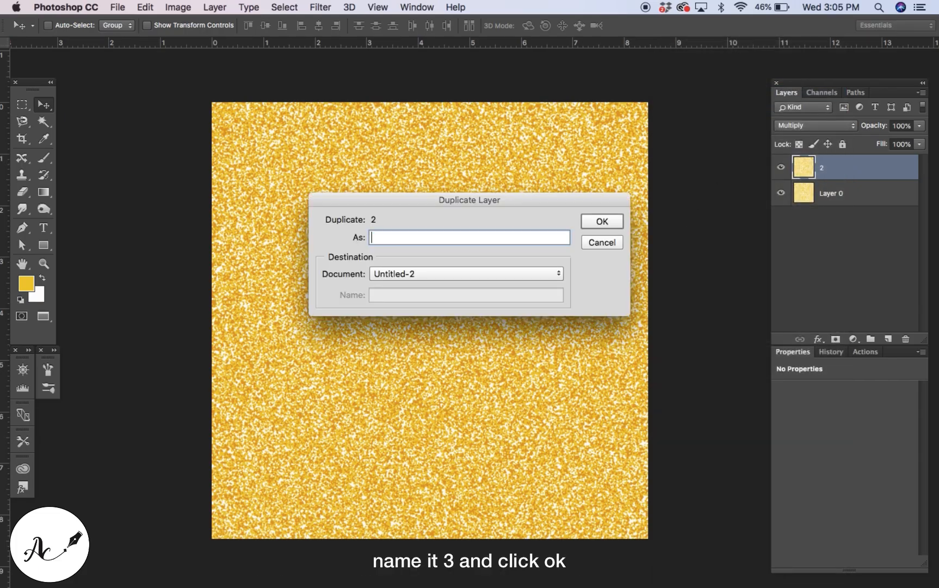
type("3")
left_click(610, 223)
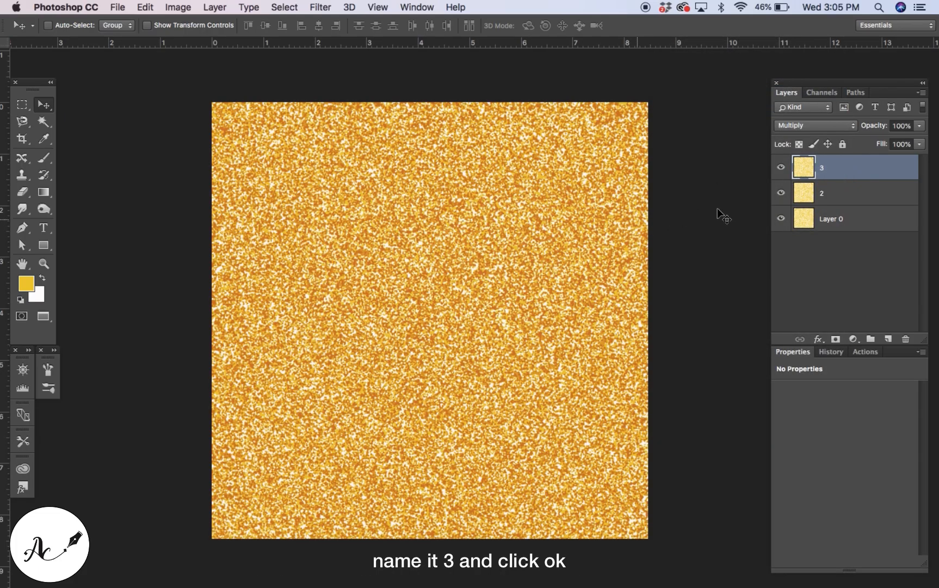
left_click(151, 7)
mouse_move(186, 286)
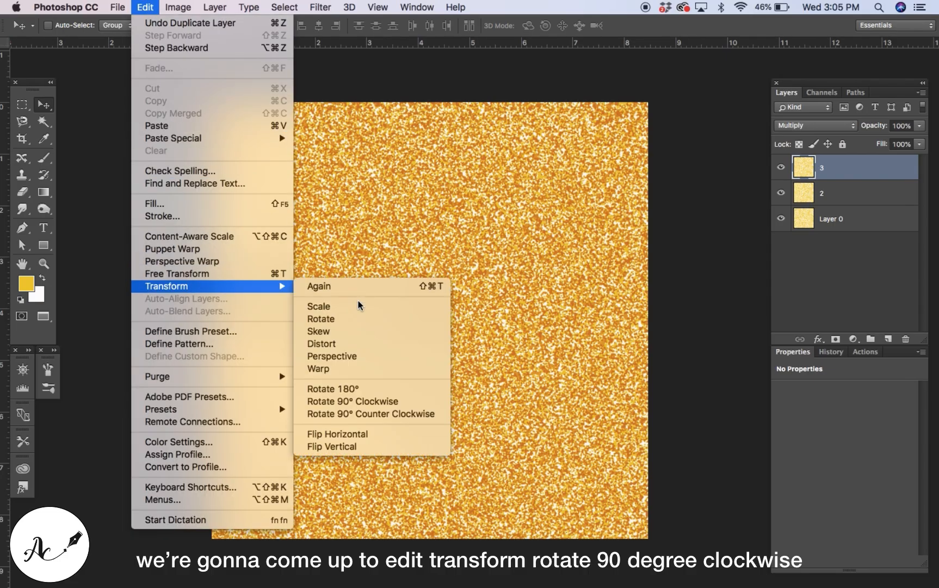
left_click(356, 401)
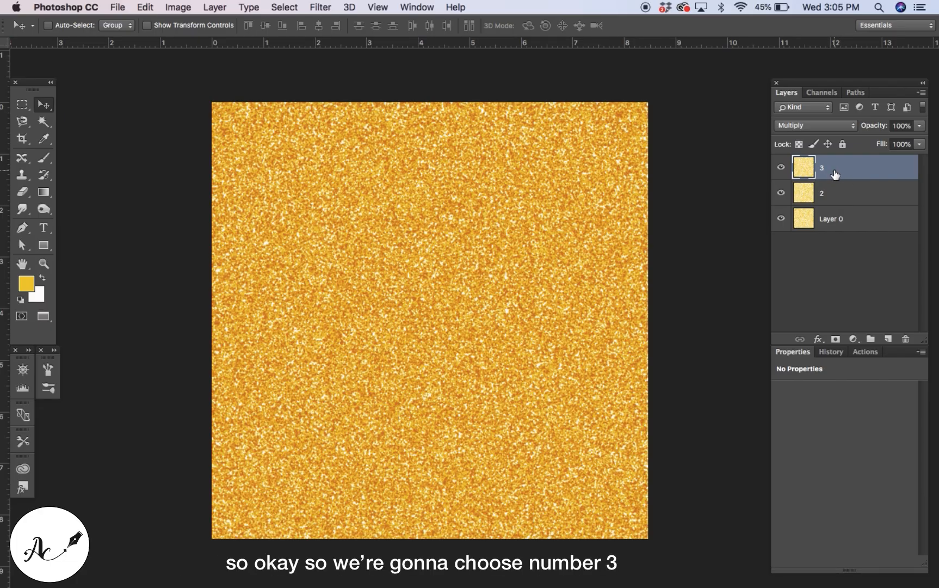
Duplicate layer 3 as a layer named 4 and rotate the copy 90° clockwise
right_click(835, 174)
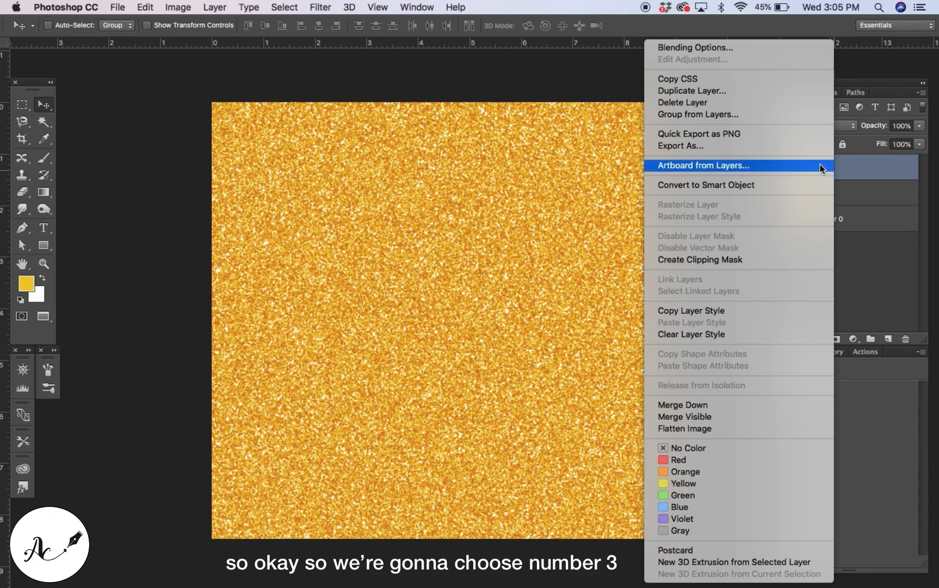
left_click(759, 94)
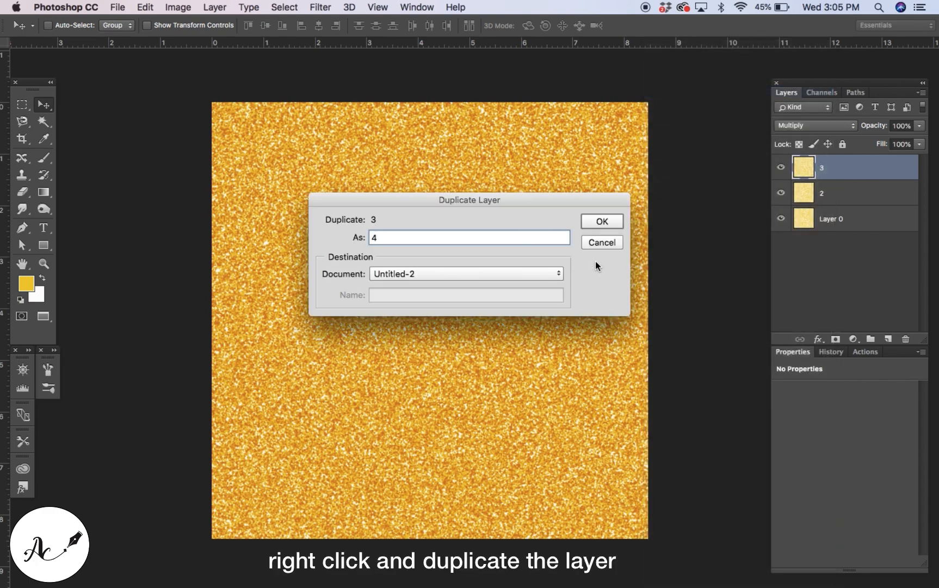
left_click(614, 220)
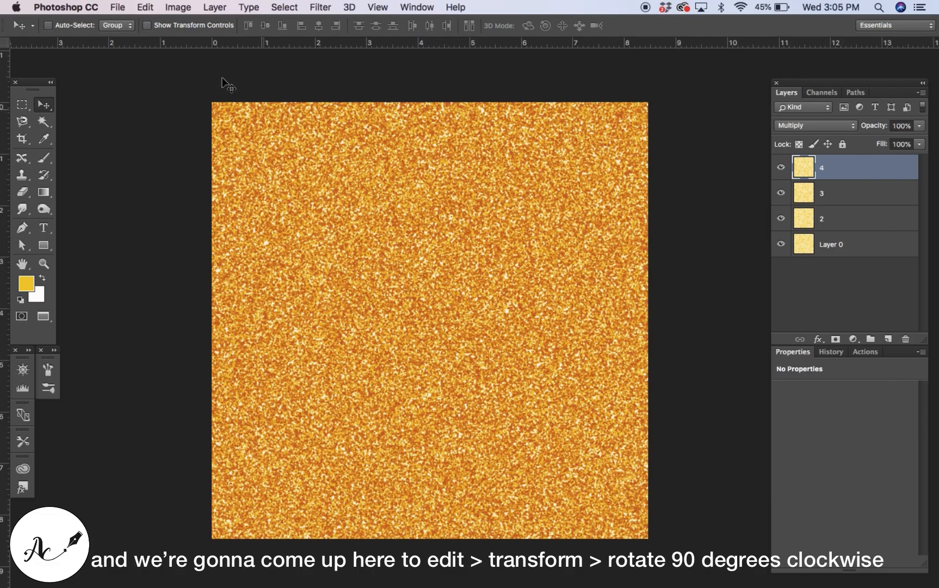
left_click(145, 8)
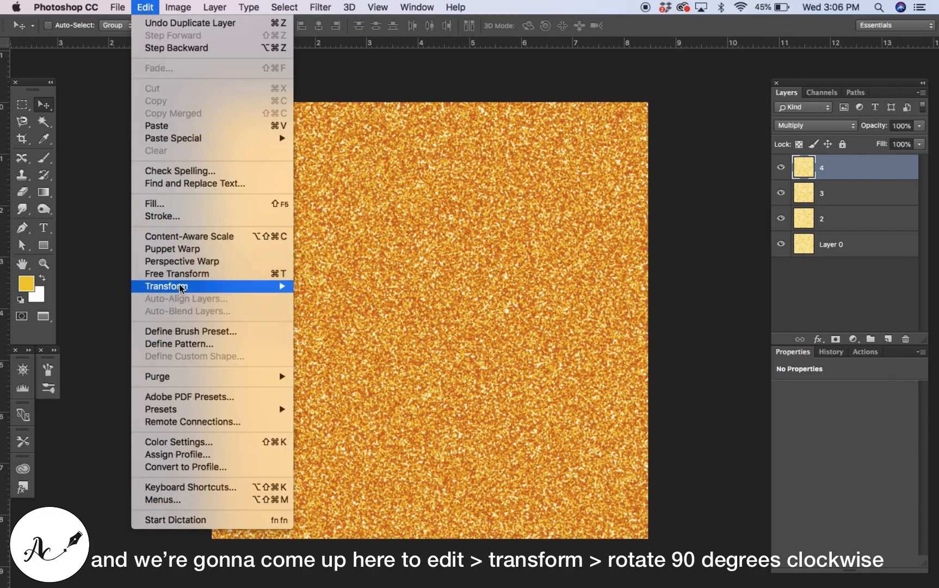
mouse_move(187, 286)
left_click(345, 401)
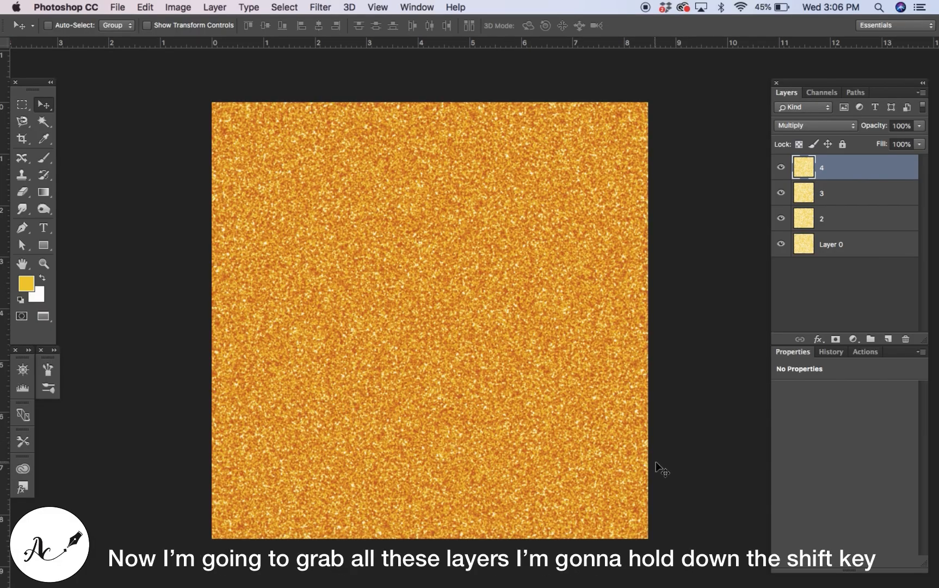
Merge all four glitter layers into one and add a new empty layer above it
left_click(880, 249, "shift")
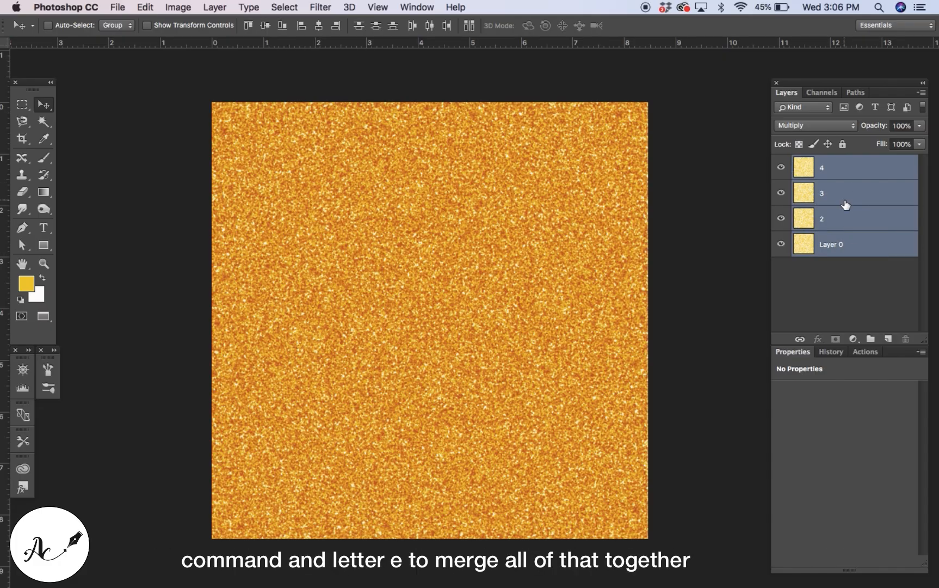
key("super+e")
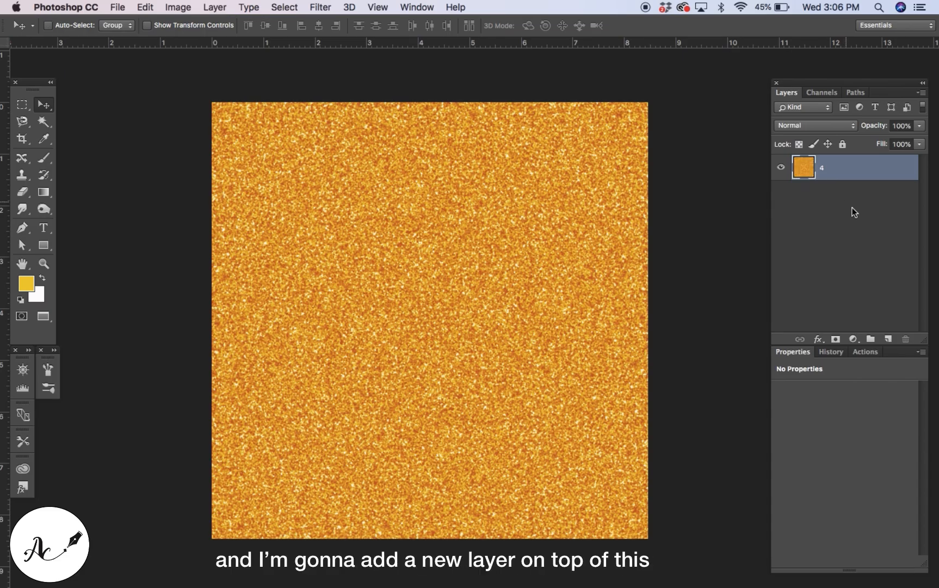
left_click(888, 339)
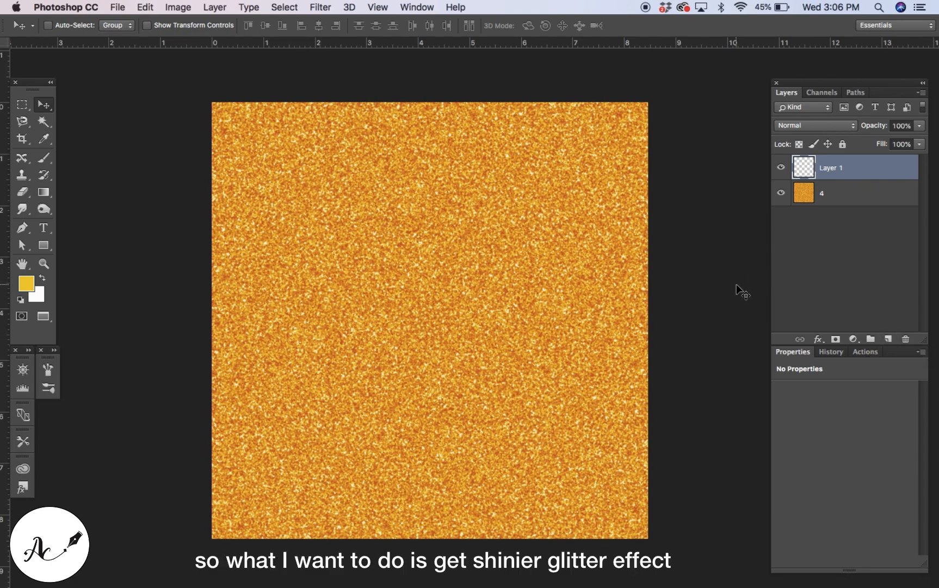
Choose the 70 px sparkle star preset for the Brush tool and bring up its detailed brush settings beside the toolbox
left_click(46, 159)
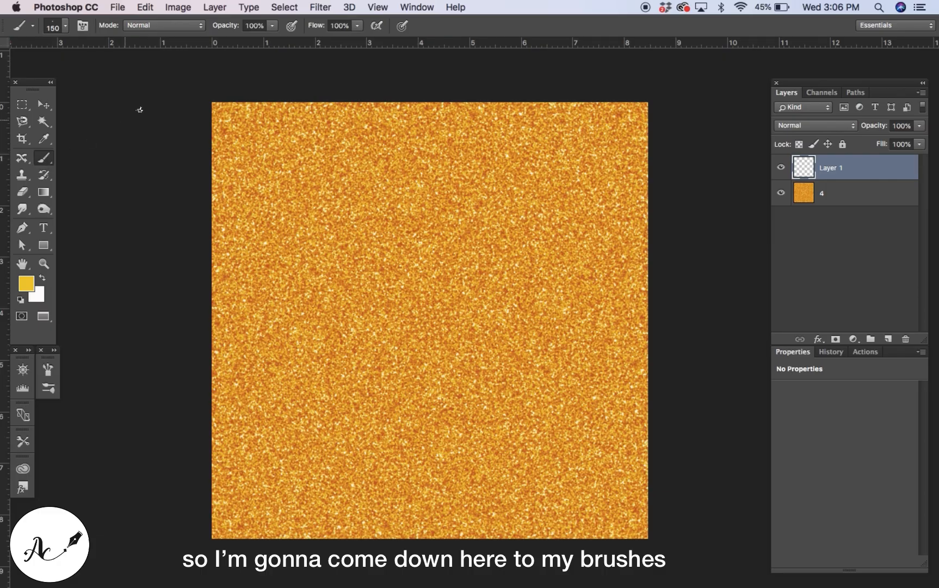
left_click(416, 7)
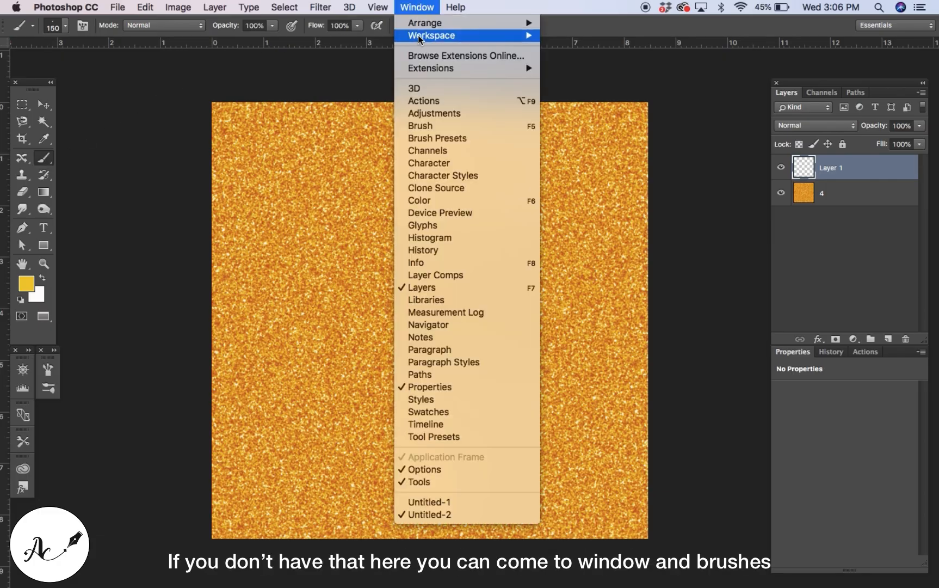
left_click(421, 126)
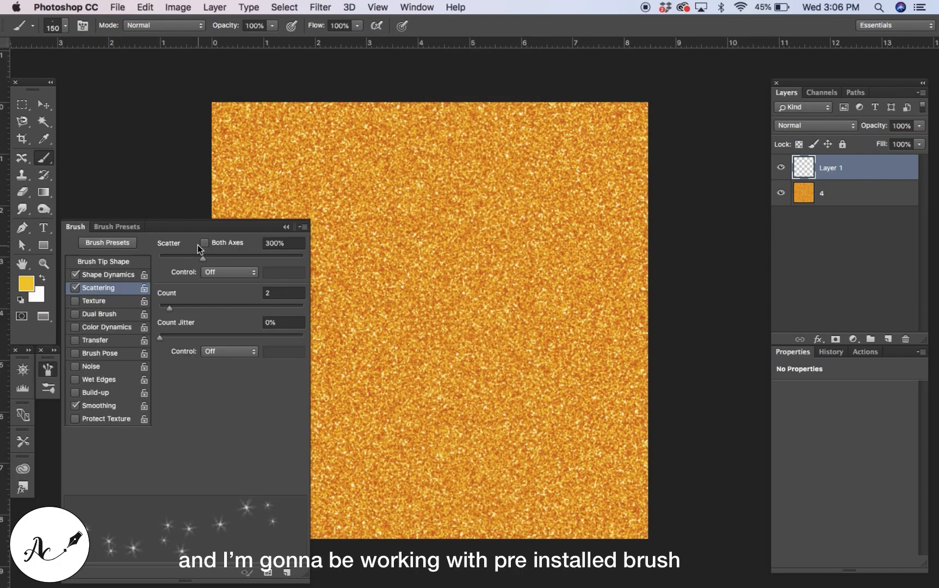
left_click(97, 230)
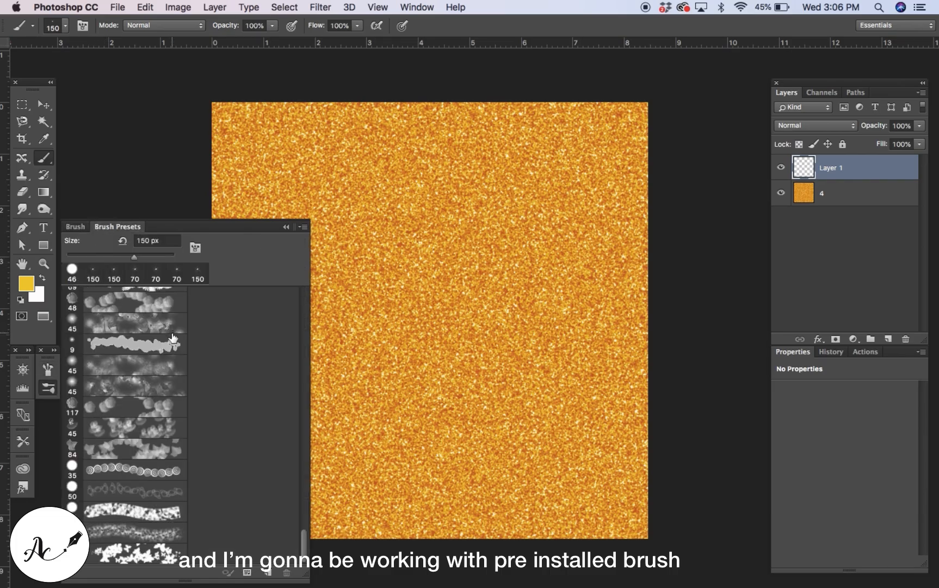
mouse_move(302, 542)
left_mouse_down()
mouse_move(292, 294)
mouse_move(297, 373)
left_mouse_up()
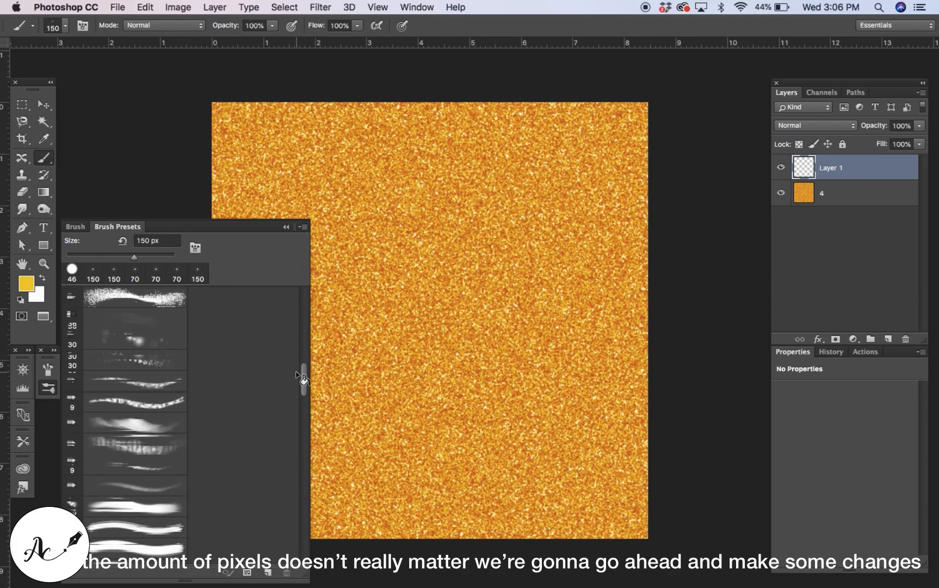
left_click(135, 276)
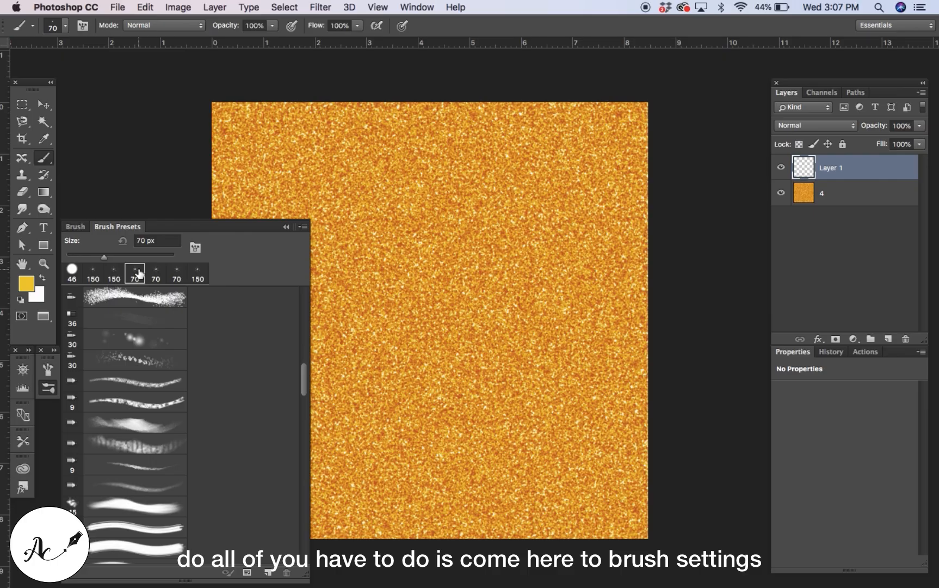
left_click(75, 226)
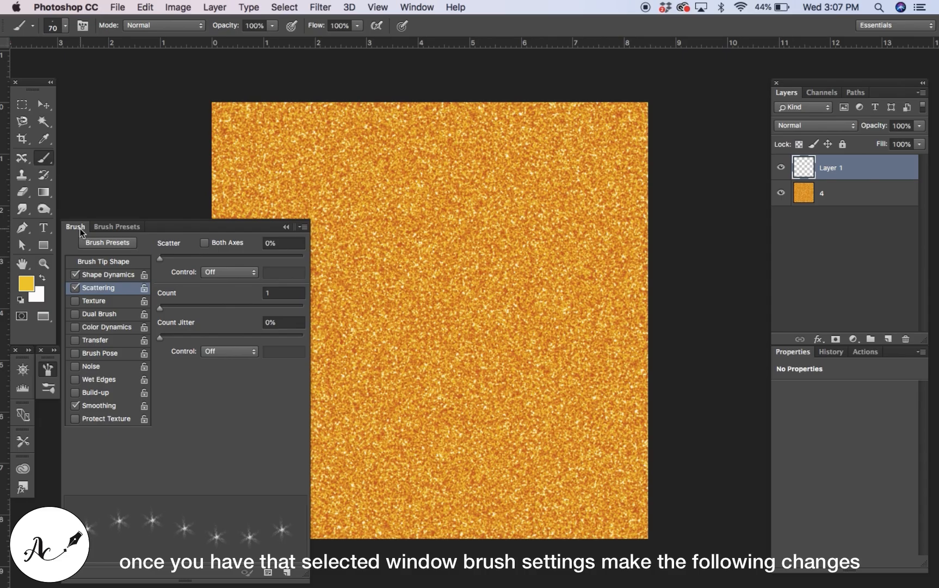
left_click_drag(165, 228, 164, 107)
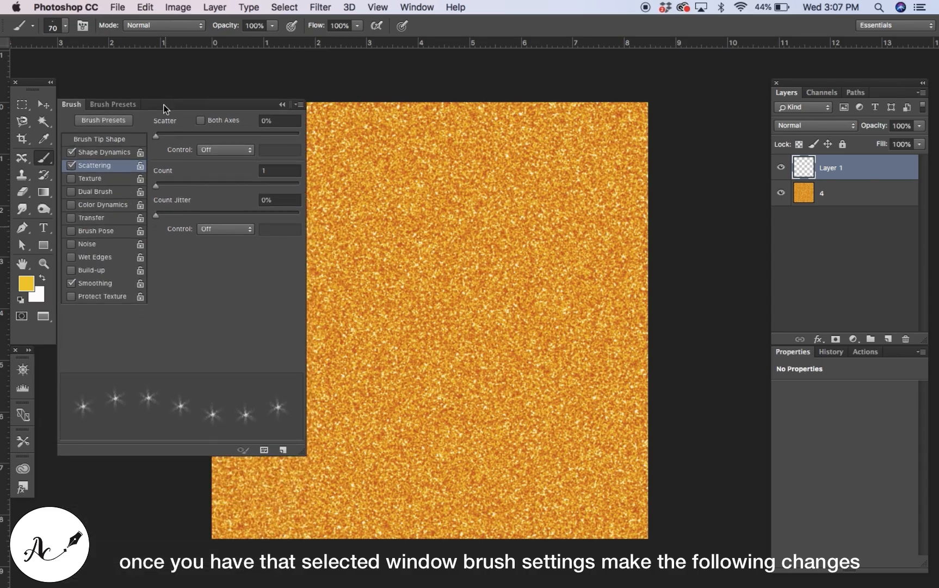
Set the sparkle brush tip size to 150 px and its spacing to 100%
left_click(128, 138)
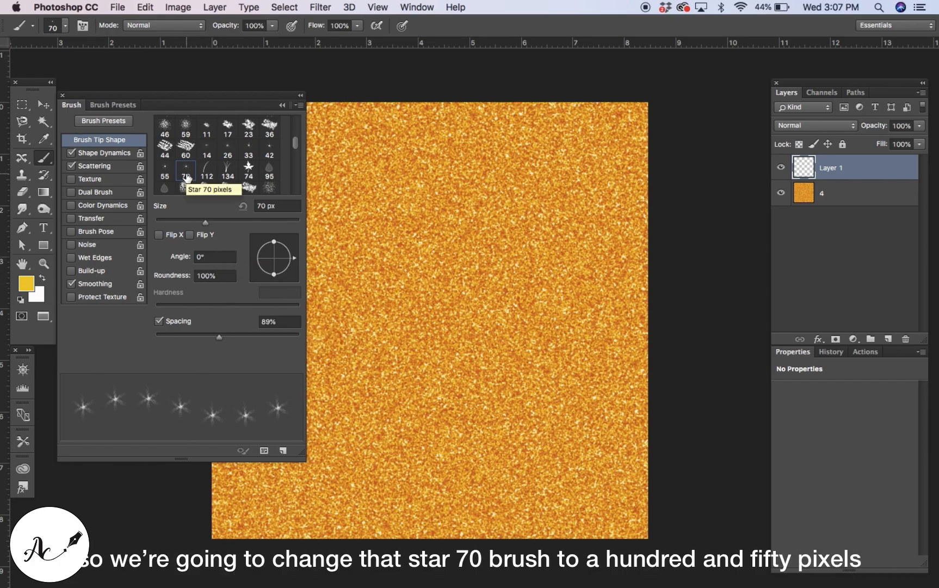
left_click(277, 207)
key("BackSpace")
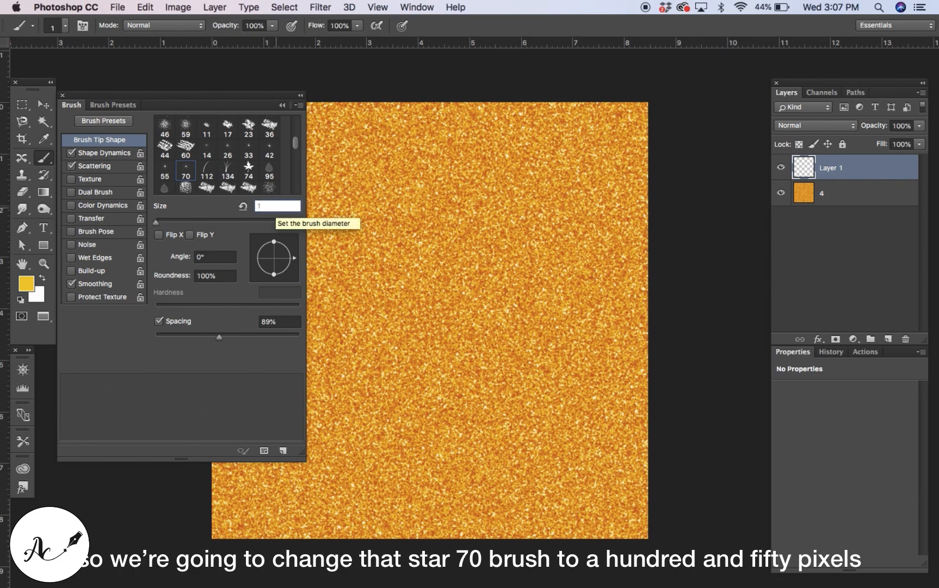
type("150")
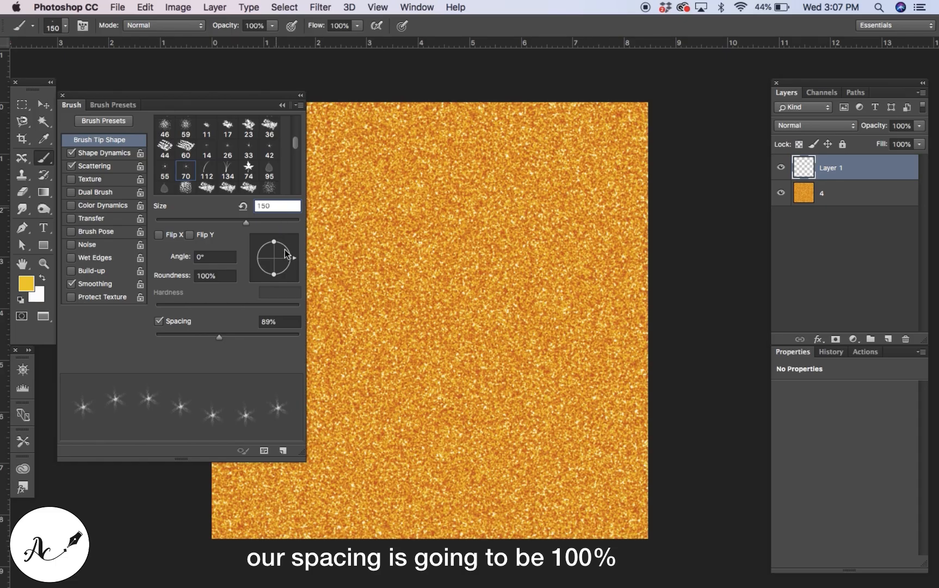
left_click(286, 321)
type("100")
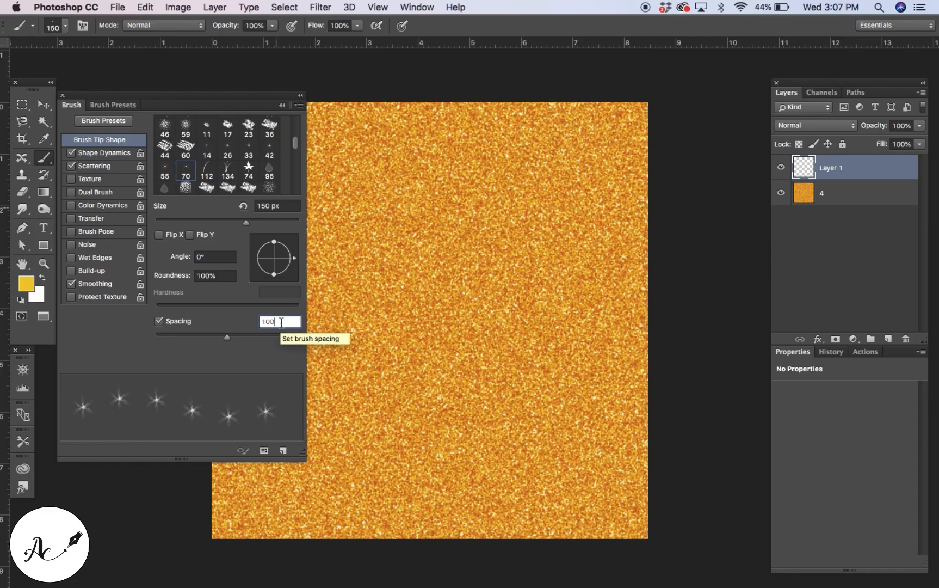
In the brush's Shape Dynamics, set Size Jitter to 49% and Angle Jitter to 31%
left_click(100, 155)
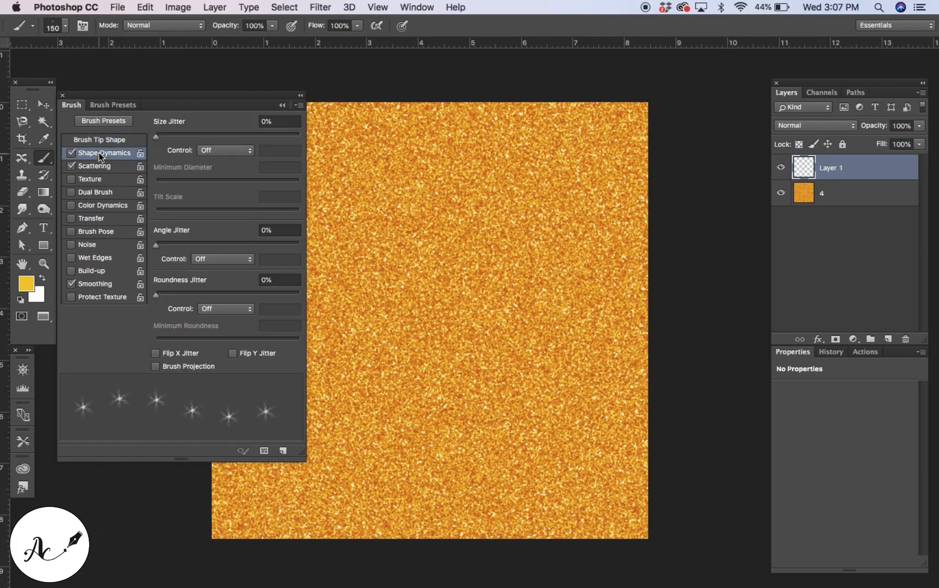
left_click(275, 121)
key("BackSpace")
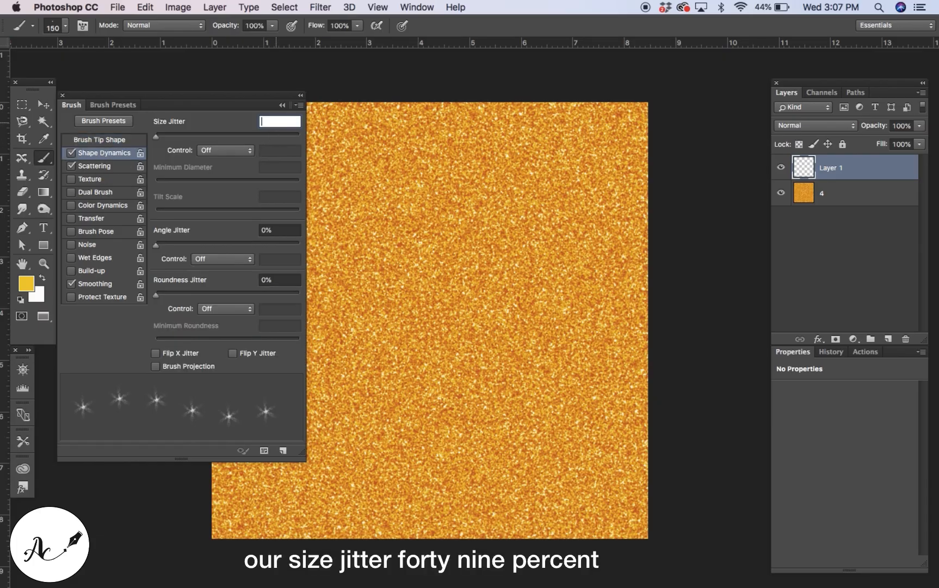
type("49")
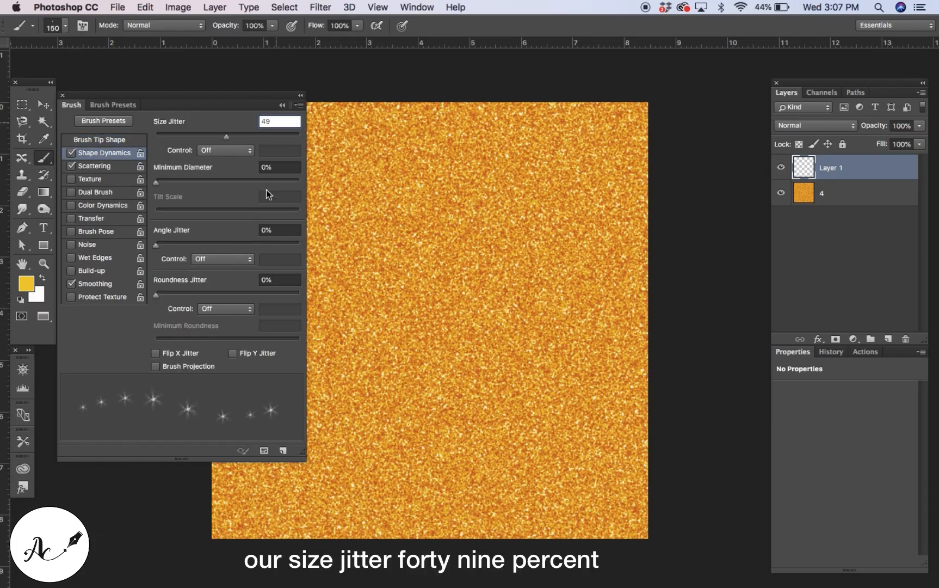
left_click(283, 229)
key("BackSpace")
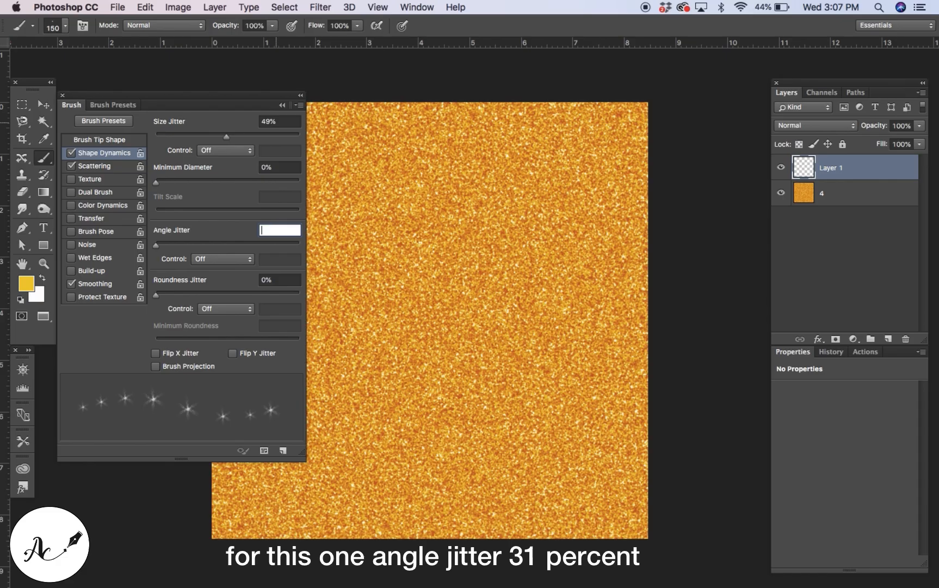
type("31")
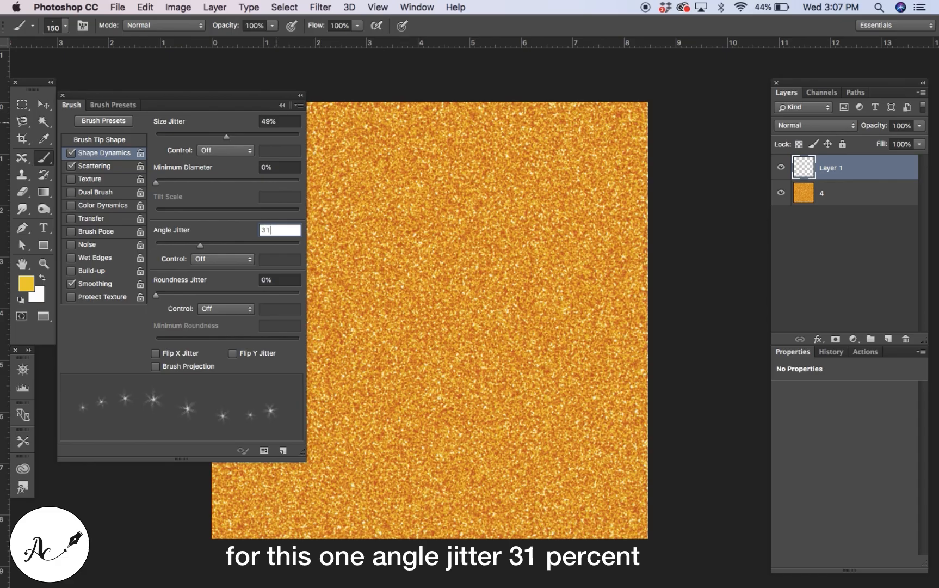
Set the brush's Scatter to 300% with a Count of 2, and collapse the brush settings
left_click(114, 166)
left_click(274, 121)
key("BackSpace")
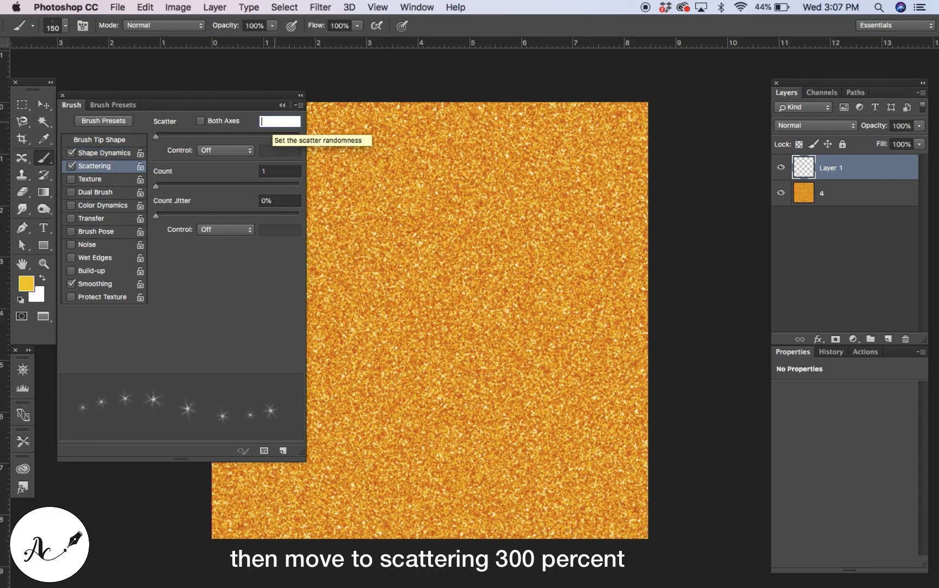
type("300")
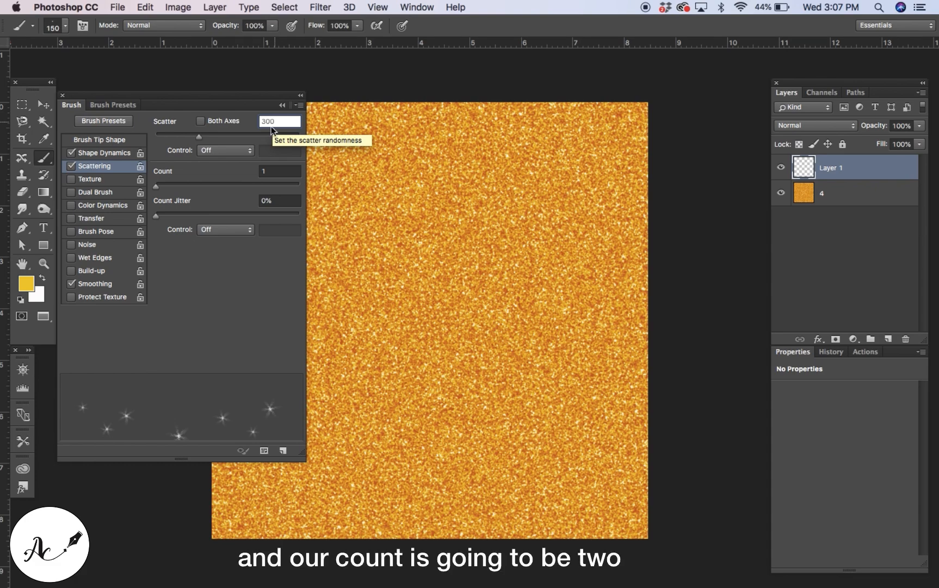
left_click(272, 171)
type("2")
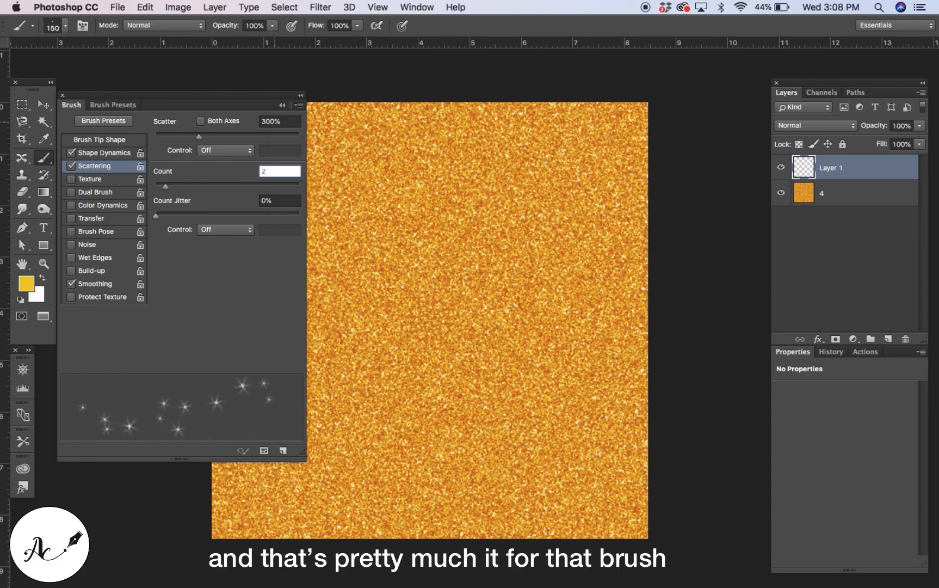
left_click(301, 97)
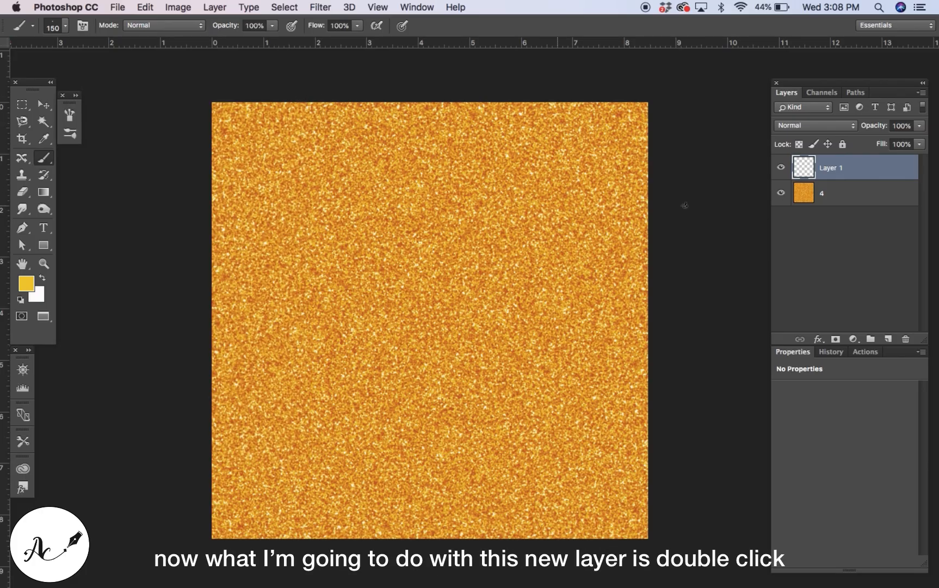
Add an Outer Glow effect to Layer 1 with Screen blend mode, 20% opacity and white (ffffff) as the glow colour
double_click(875, 166)
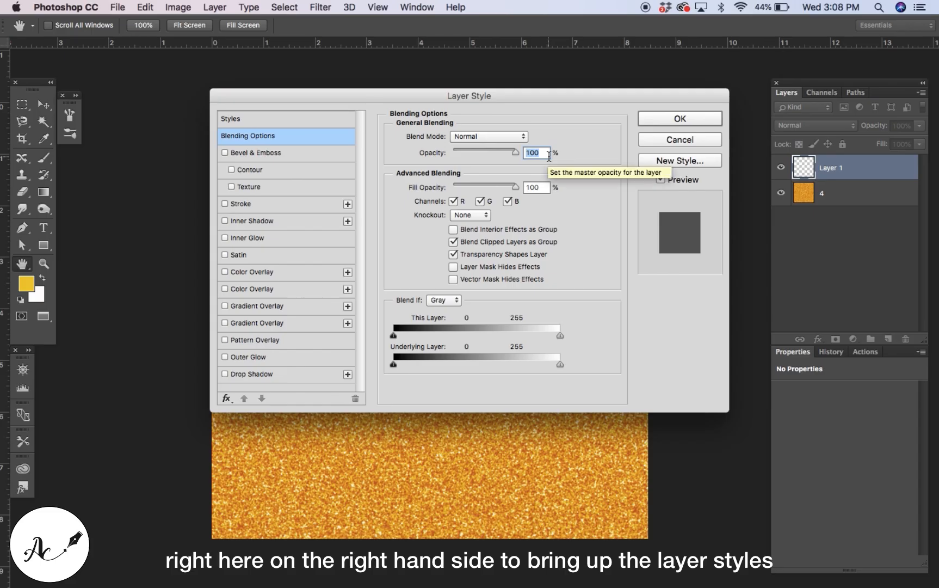
left_click(228, 358)
left_click(253, 359)
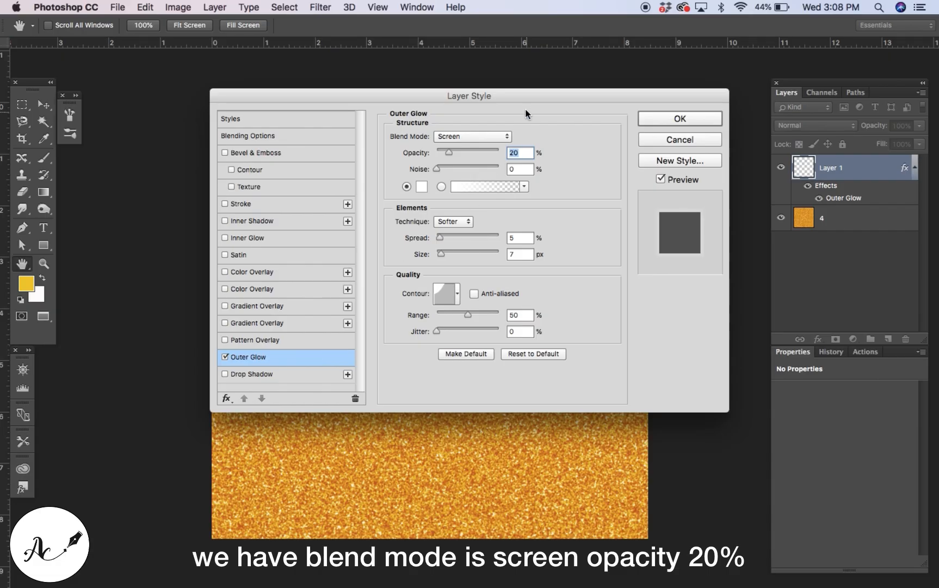
left_click_drag(524, 95, 718, 252)
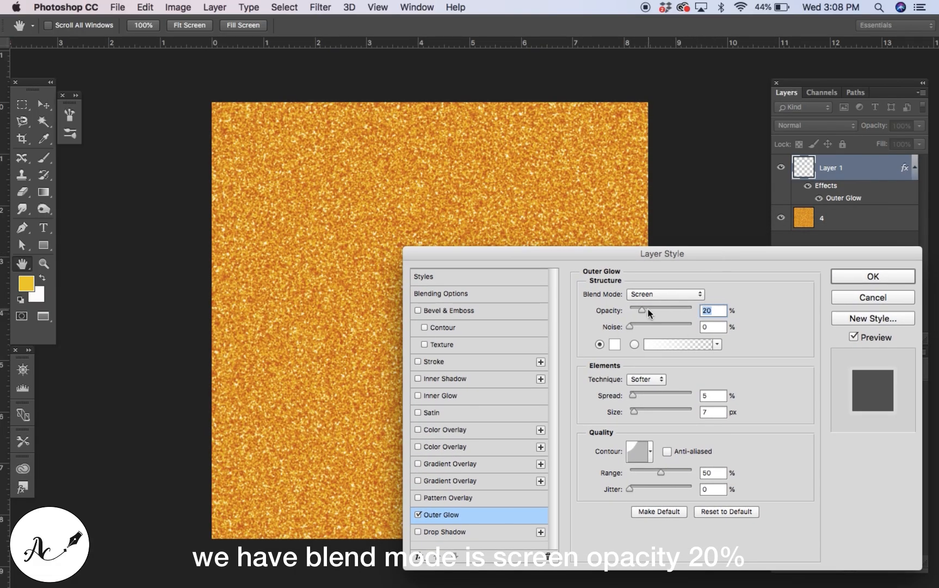
left_click(663, 293)
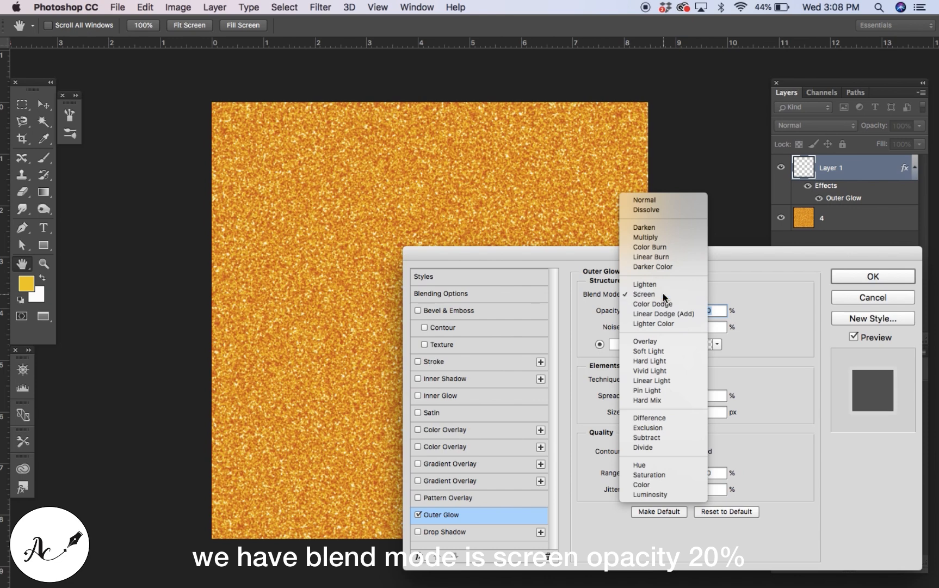
left_click(663, 293)
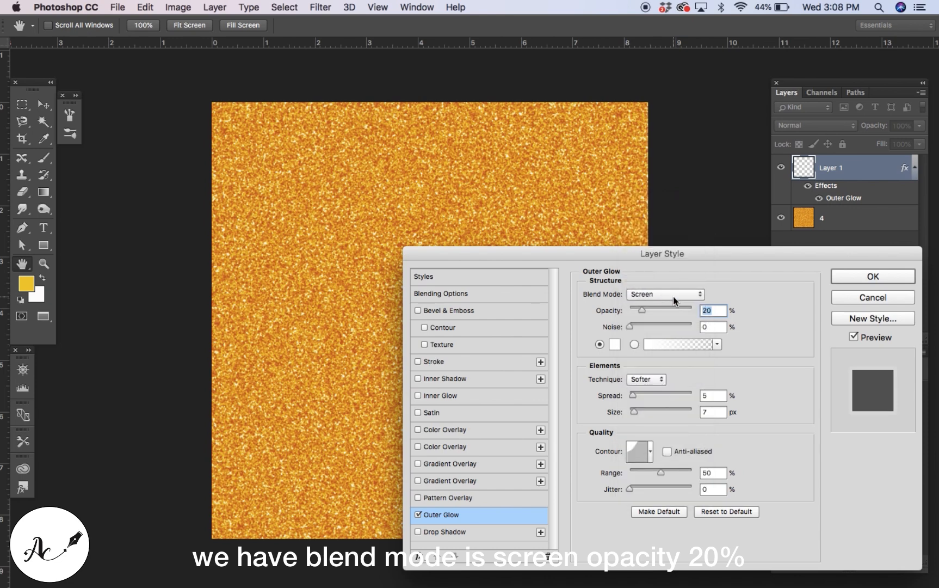
left_click(724, 310)
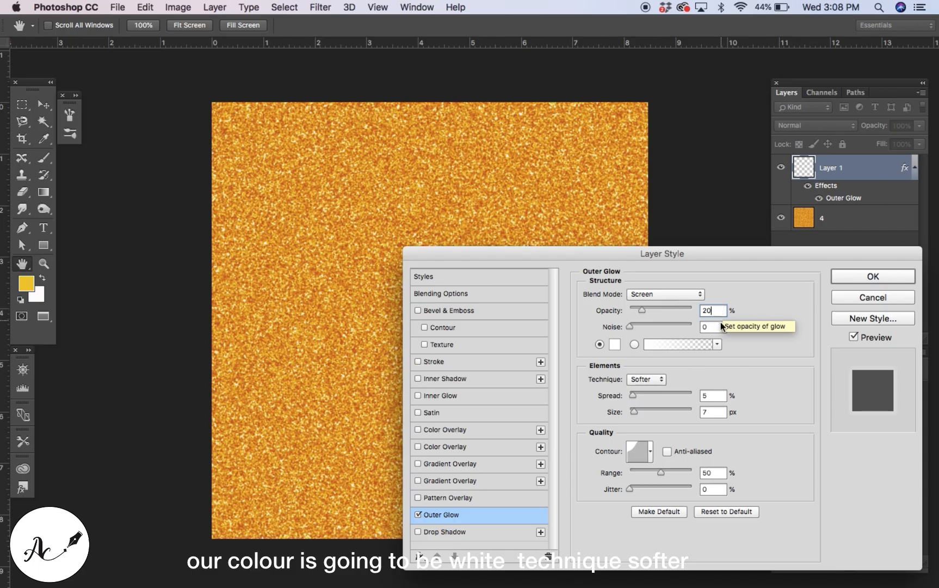
left_click(614, 348)
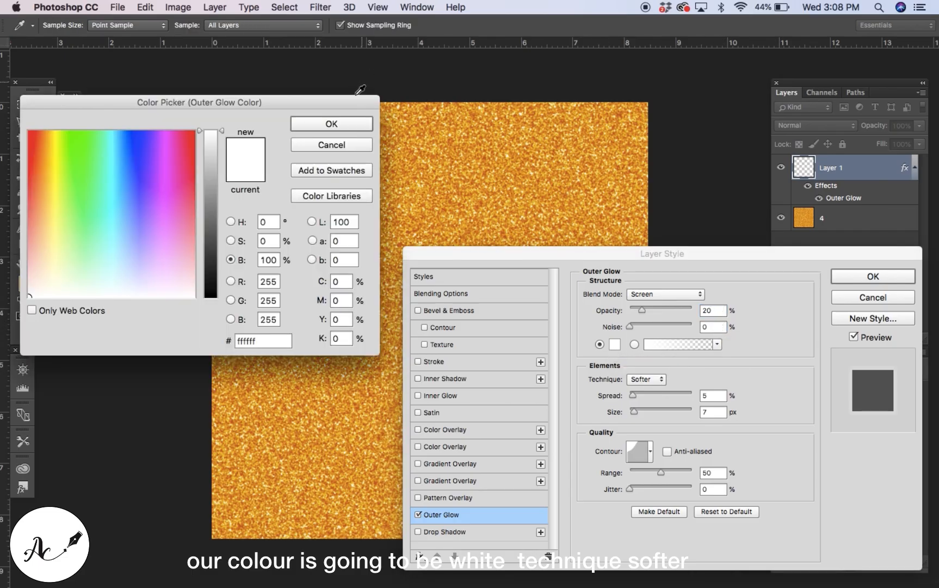
left_click(347, 124)
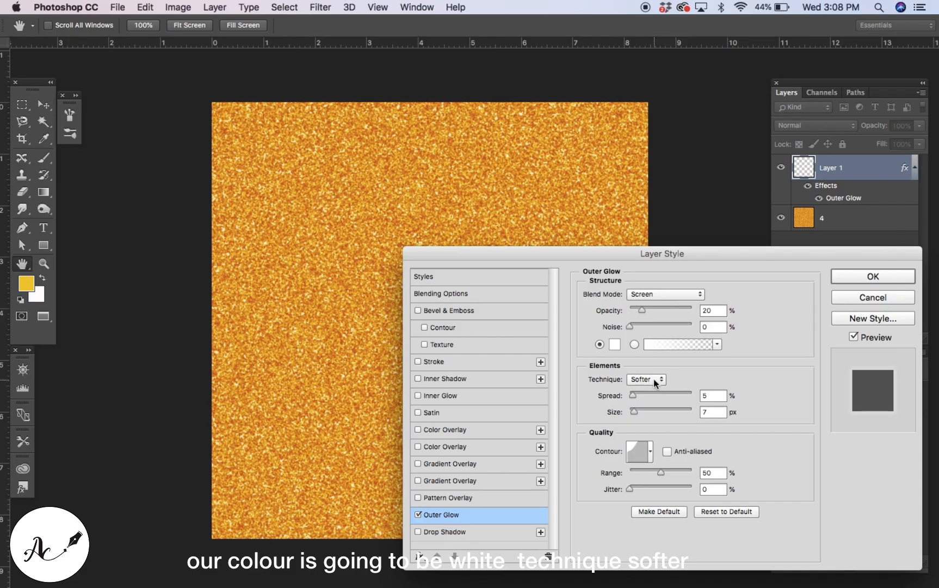
Give the glow the Softer technique, 5% spread, 7 px size, Cove - Shallow contour and 50% range, and apply the layer style
left_click(654, 379)
left_click(653, 379)
left_click(719, 396)
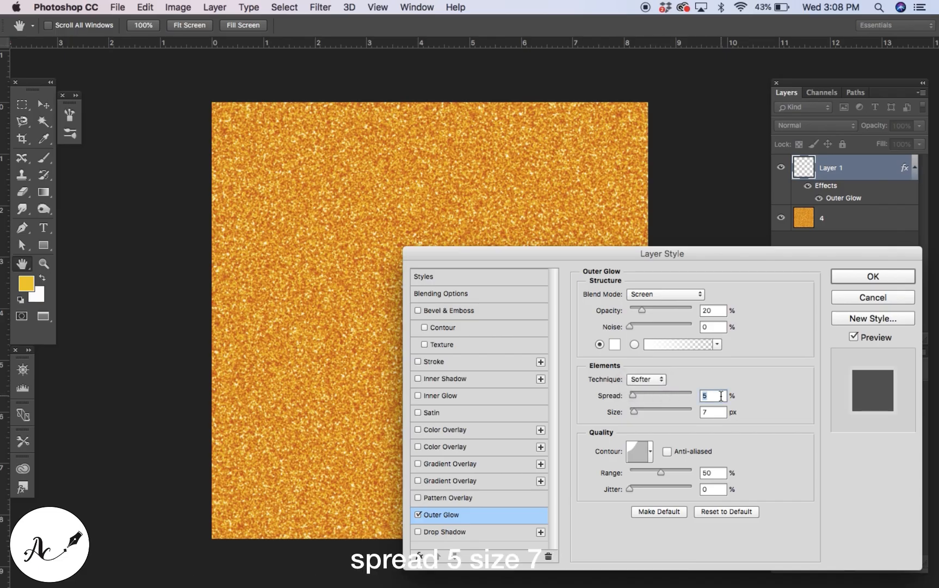
left_click(719, 412)
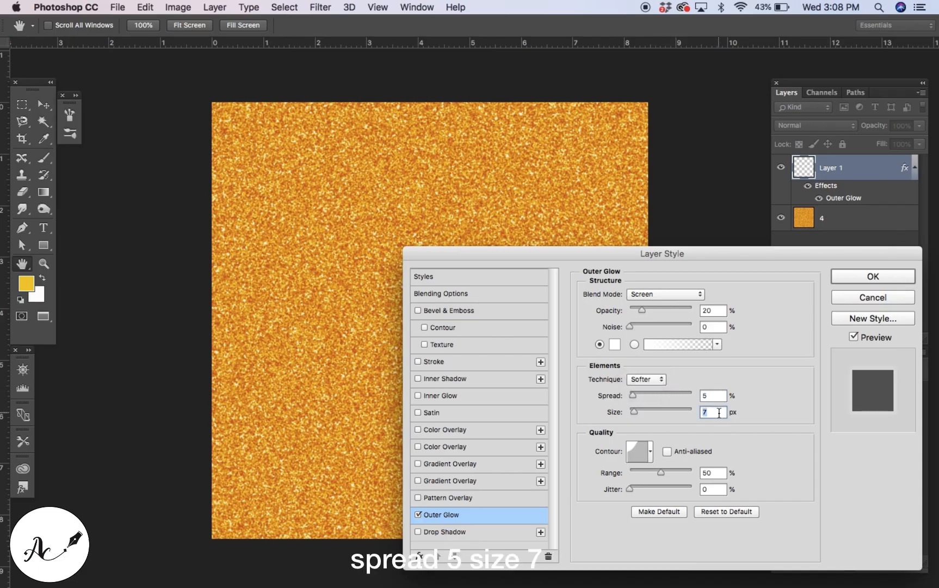
left_click(650, 453)
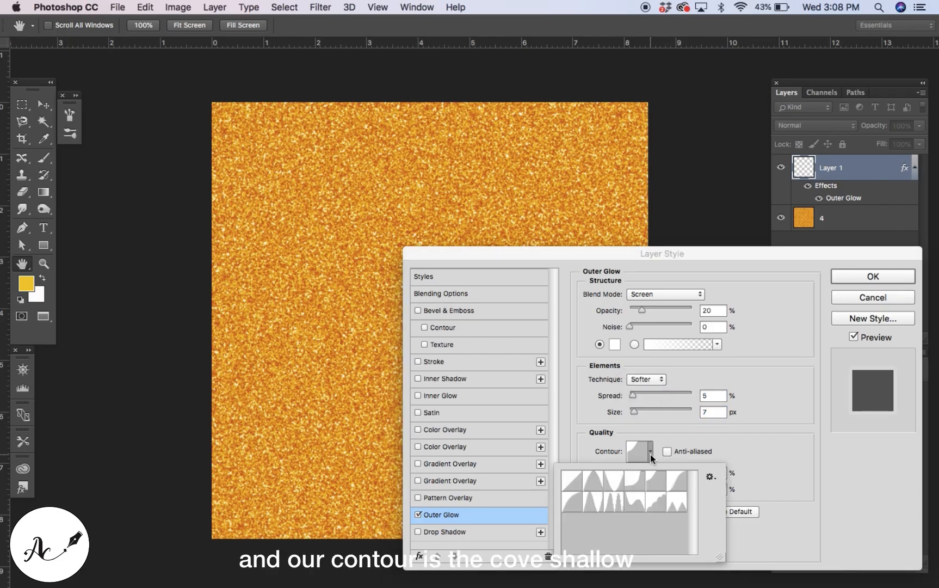
left_click(652, 486)
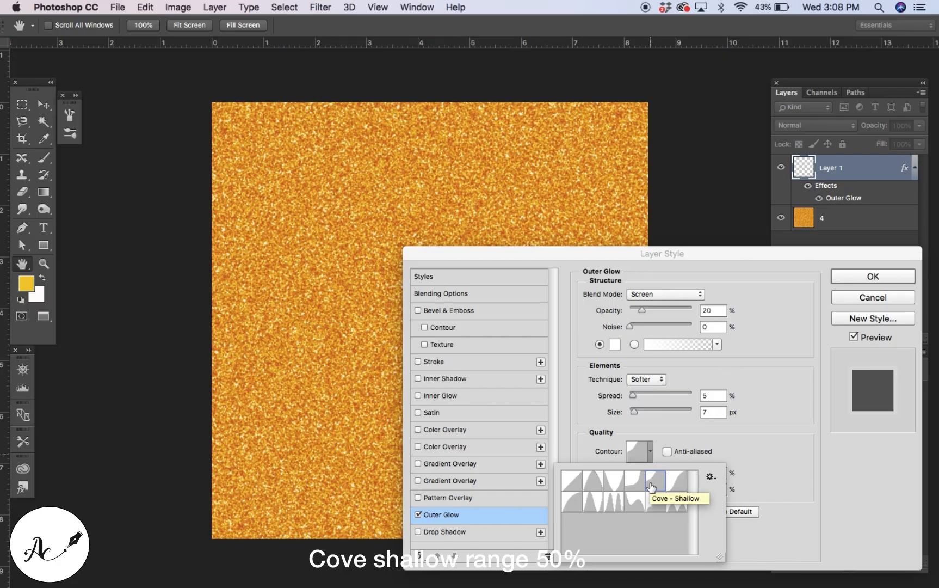
left_click(663, 447)
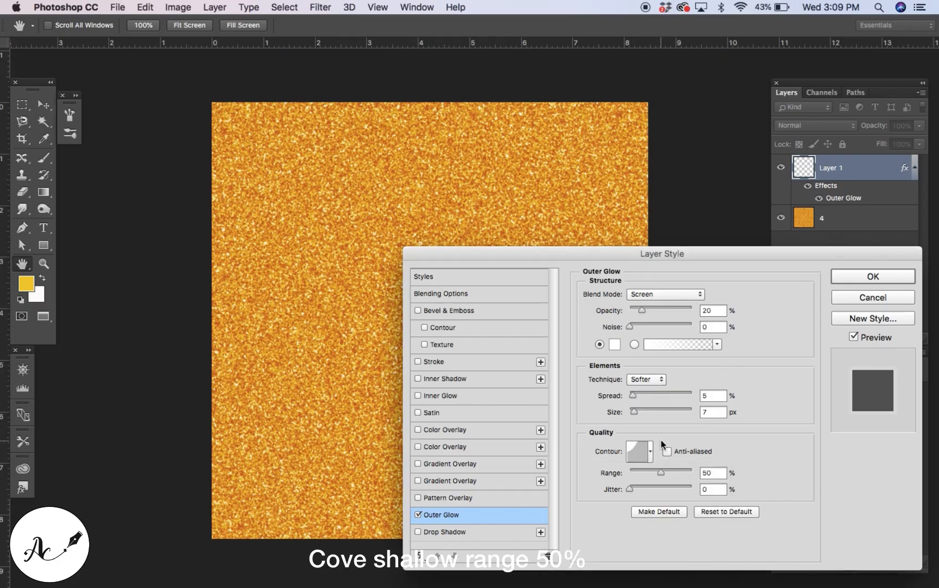
double_click(717, 476)
left_click(880, 280)
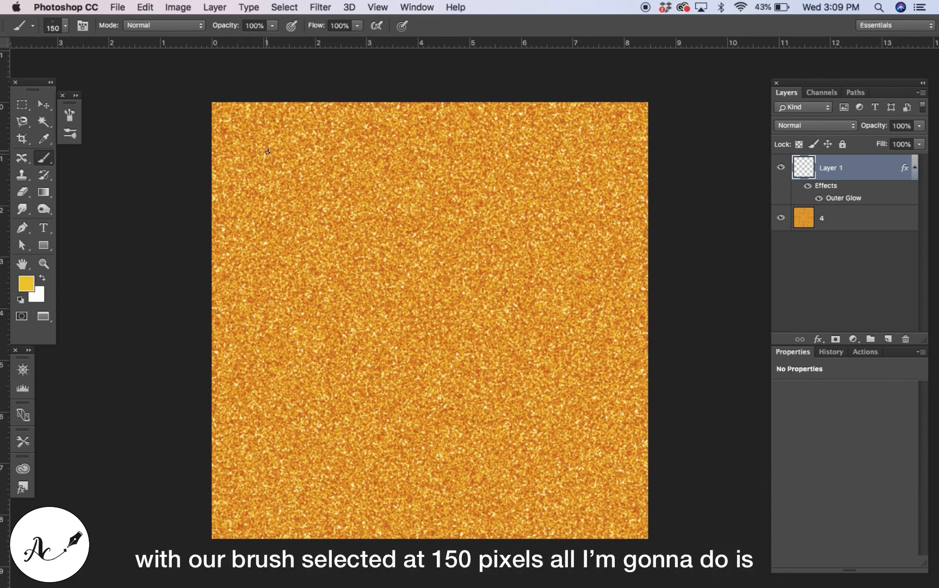
Paint white sparkle stars scattered across the whole glitter canvas on Layer 1, using white as the foreground colour
key("x")
mouse_move(273, 151)
left_mouse_down()
mouse_move(480, 155)
mouse_move(285, 335)
mouse_move(615, 389)
mouse_move(274, 476)
mouse_move(218, 329)
mouse_move(256, 276)
mouse_move(515, 225)
mouse_move(591, 242)
mouse_move(603, 123)
mouse_move(350, 386)
left_mouse_up()
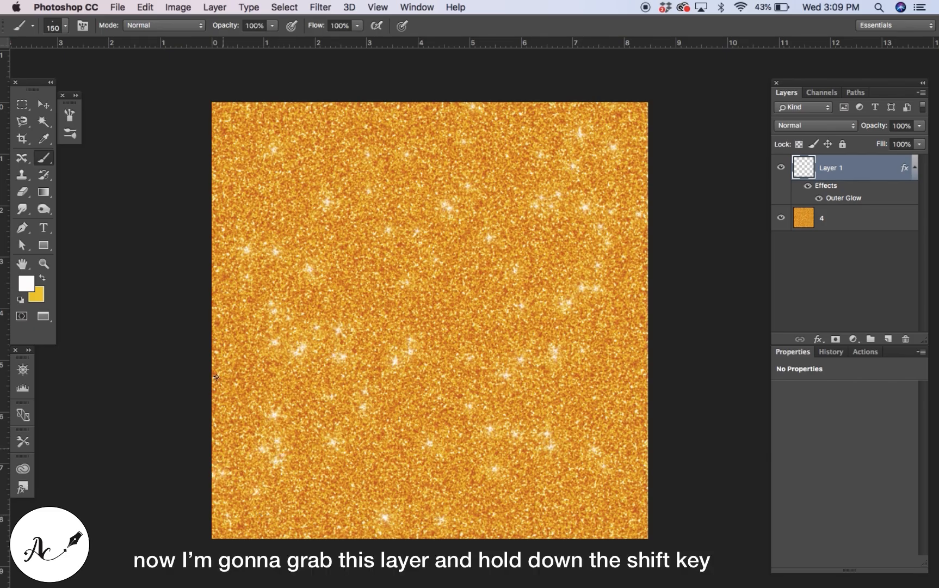
left_click(252, 190)
Merge the sparkle layer and glitter layer 4 into a single layer
left_click(845, 221, "shift")
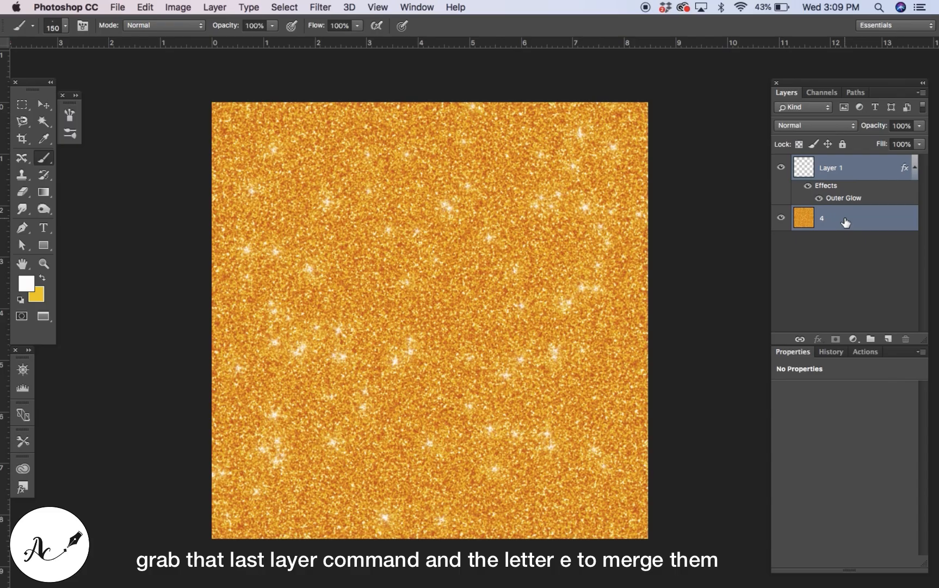
right_click(845, 221)
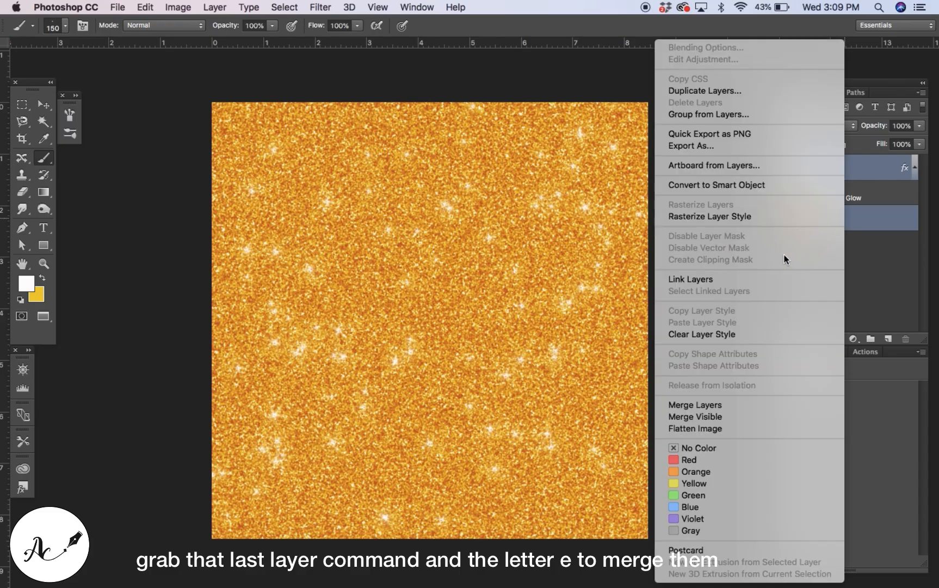
left_click(751, 405)
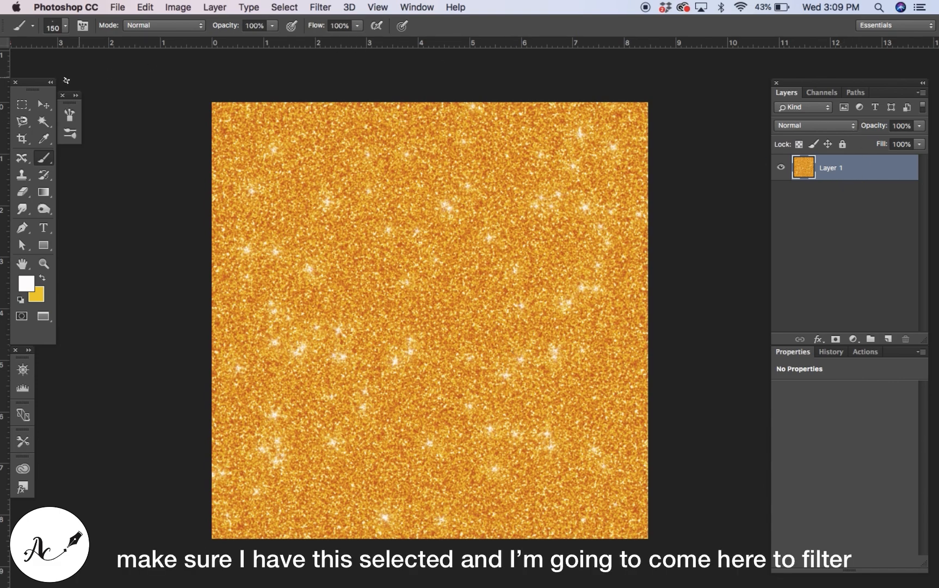
Apply the Sharpen More filter to the merged glitter layer, with the Move tool active
left_click(43, 105)
left_click(320, 7)
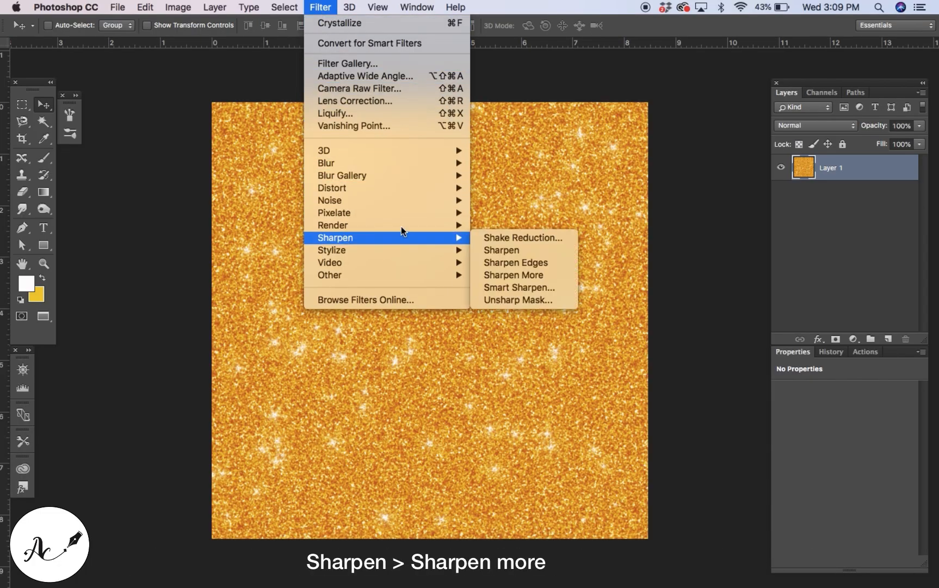
mouse_move(455, 238)
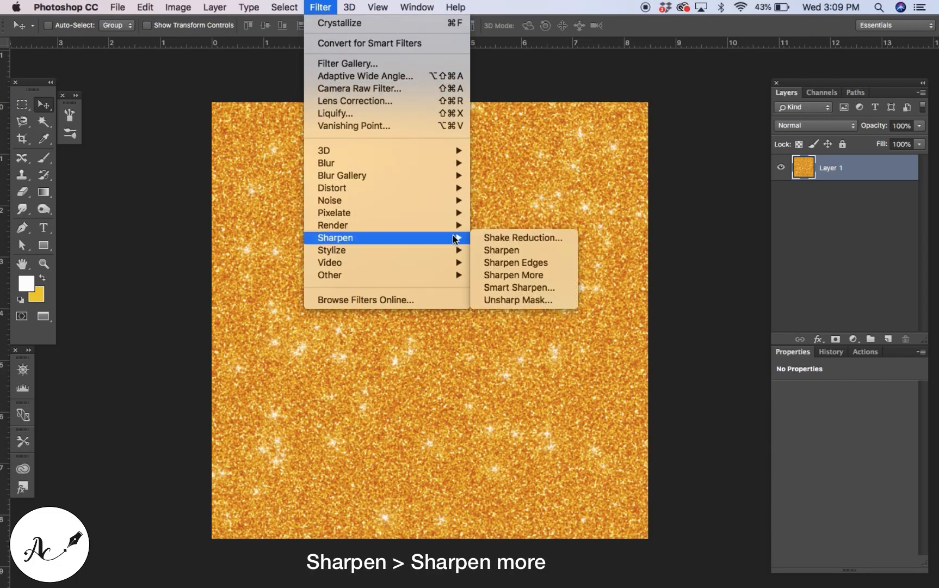
left_click(509, 275)
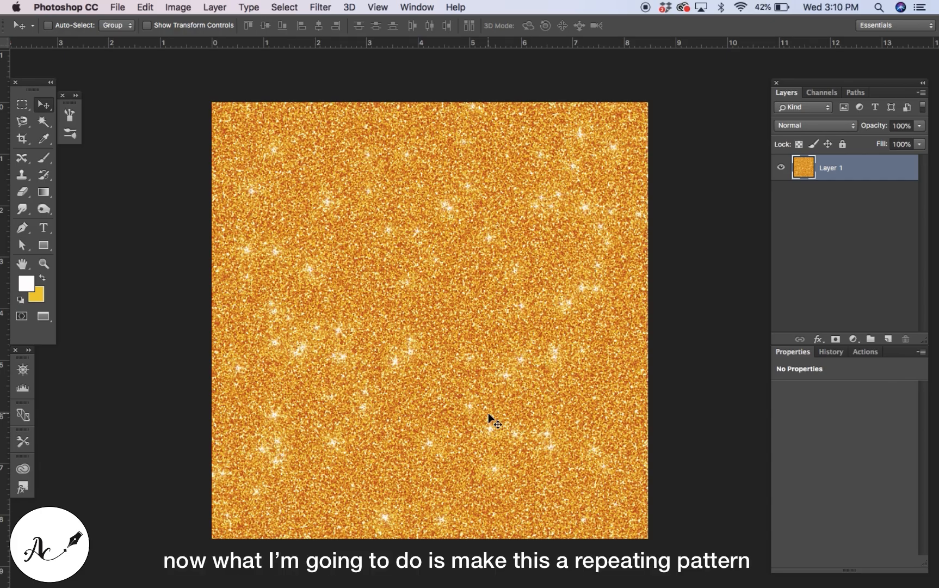
left_click(321, 9)
mouse_move(359, 273)
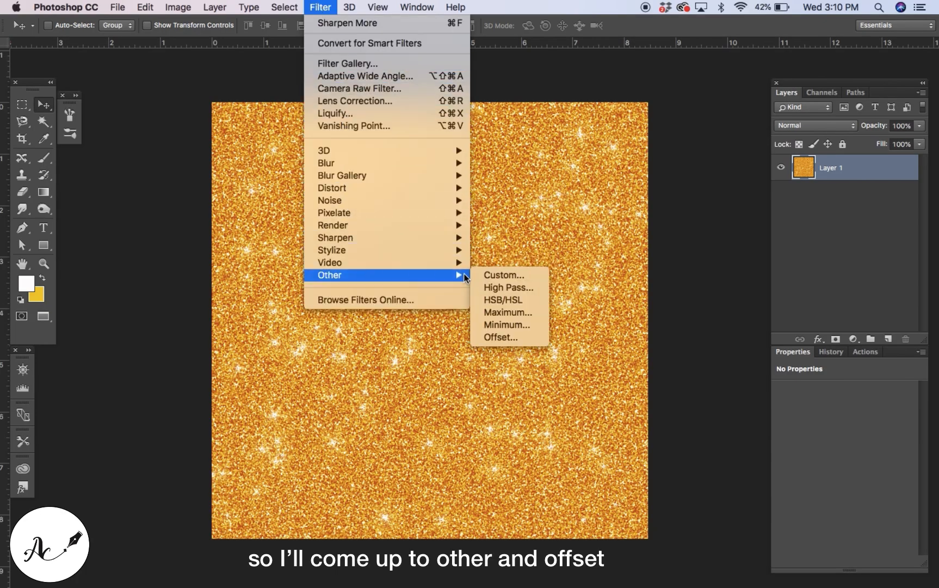
left_click(506, 336)
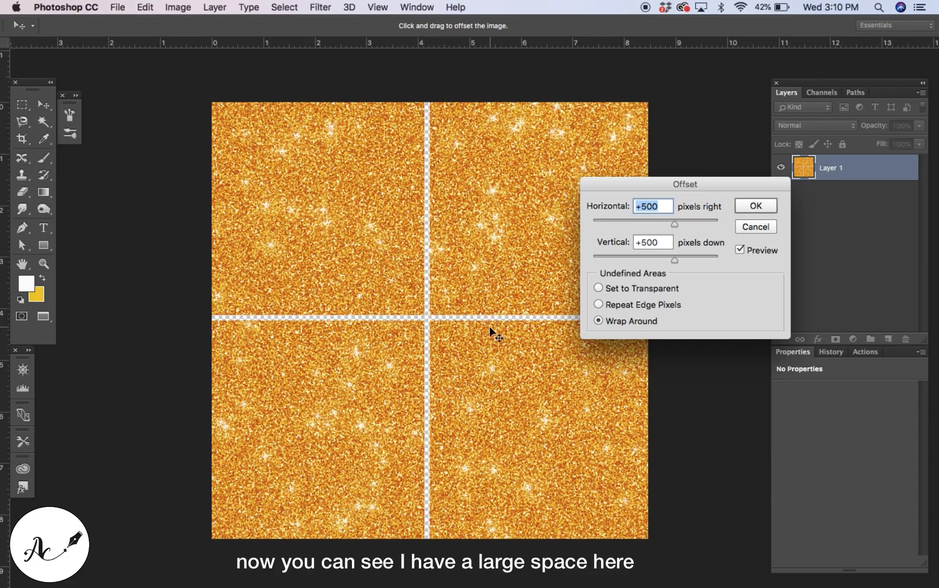
left_click(756, 226)
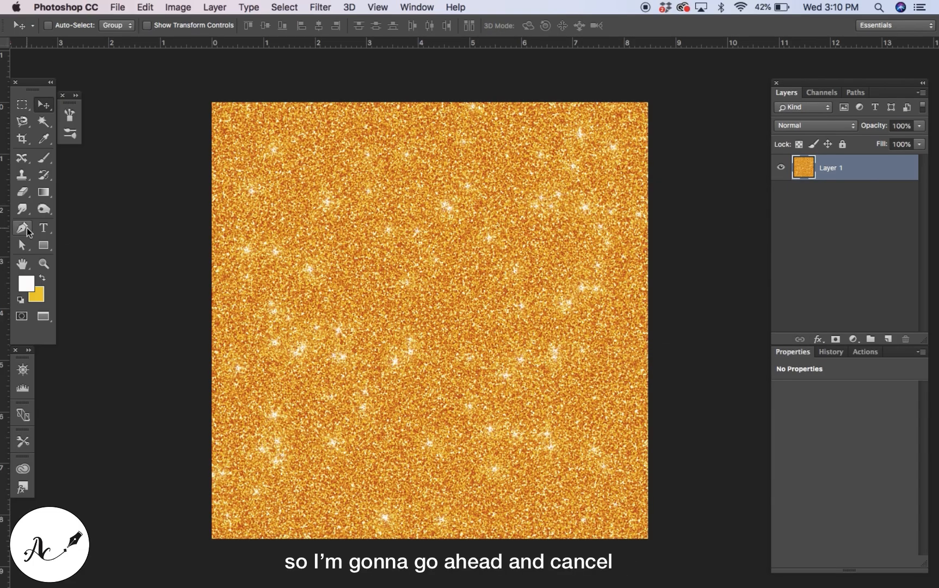
Crop the glitter layer to the full canvas bounds, deleting the cropped pixels outside it
left_click(23, 139)
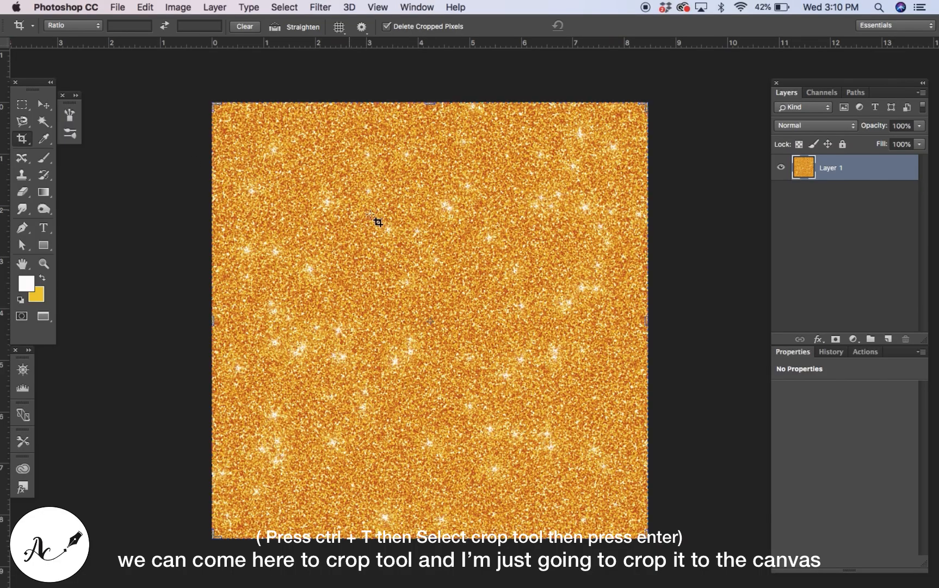
left_click(416, 253)
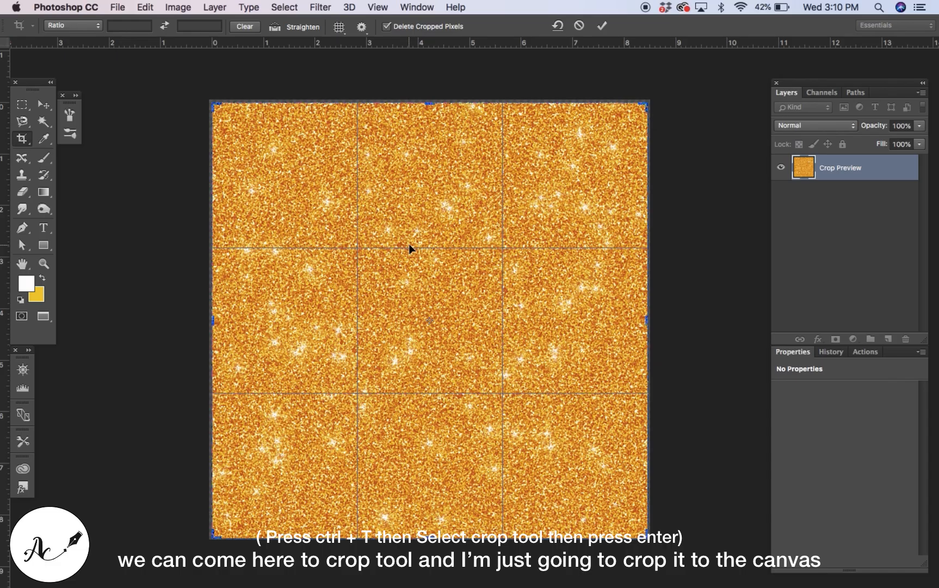
key("Return")
key("Return")
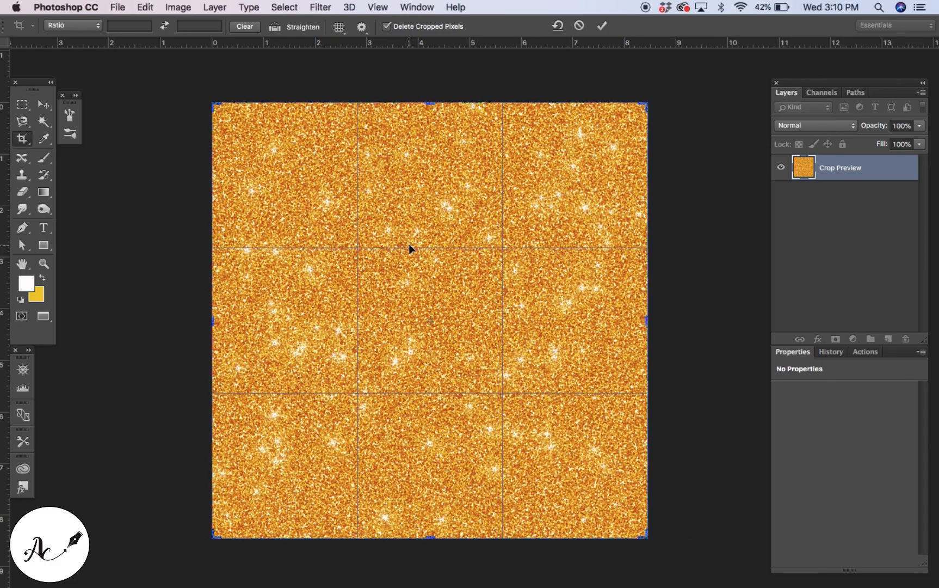
left_click(604, 26)
Offset the glitter layer by +500 pixels horizontally and vertically with Wrap Around, and return to the Move tool
left_click(320, 7)
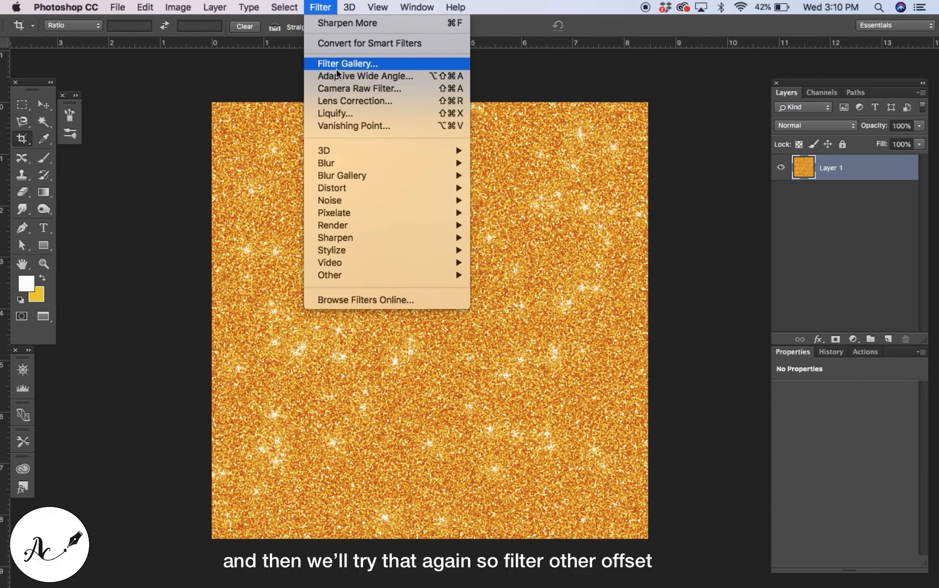
mouse_move(356, 274)
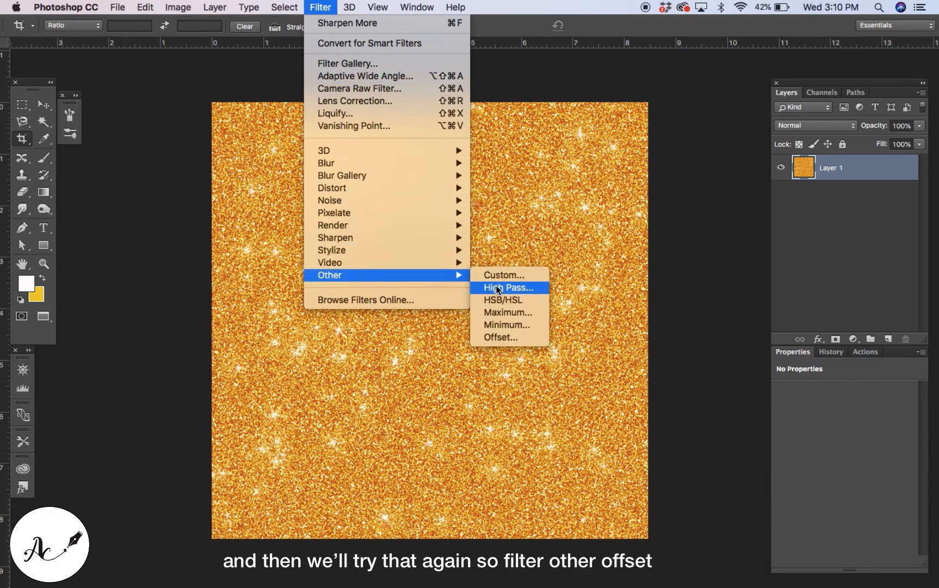
left_click(506, 337)
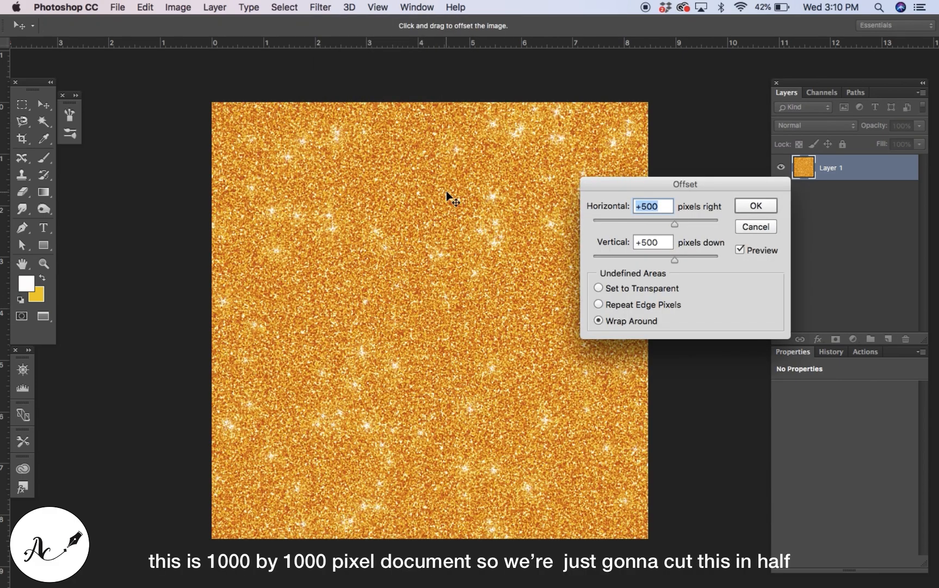
left_click(664, 211)
key("Tab")
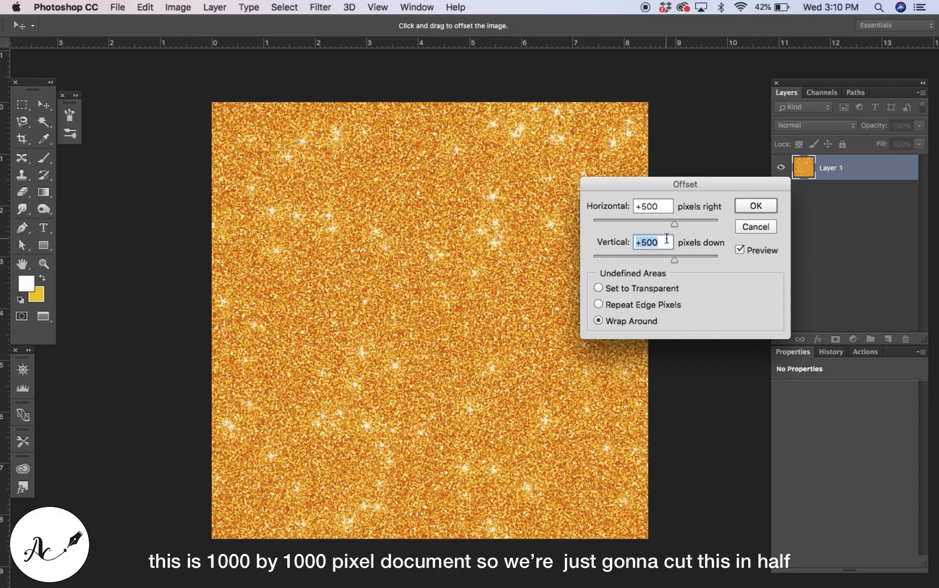
left_click(667, 238)
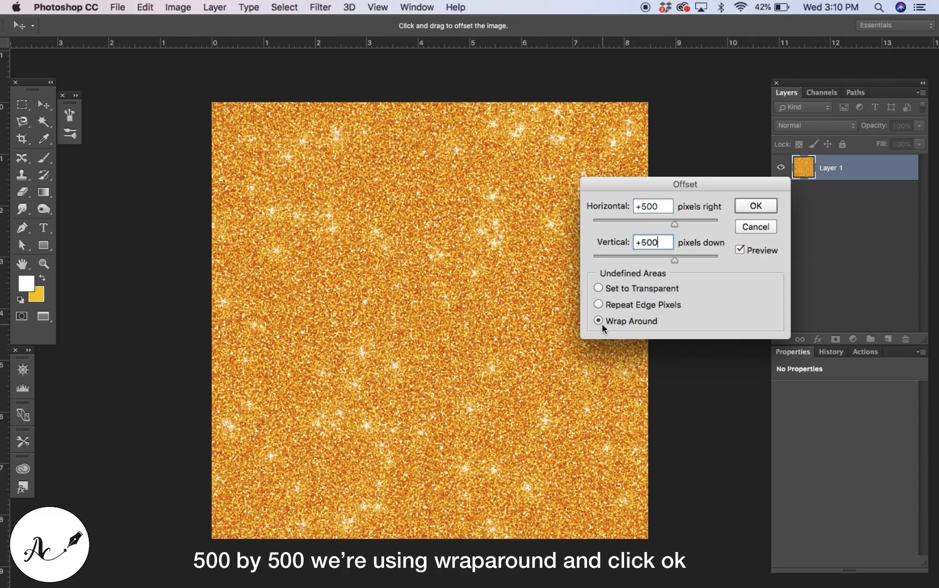
left_click(757, 205)
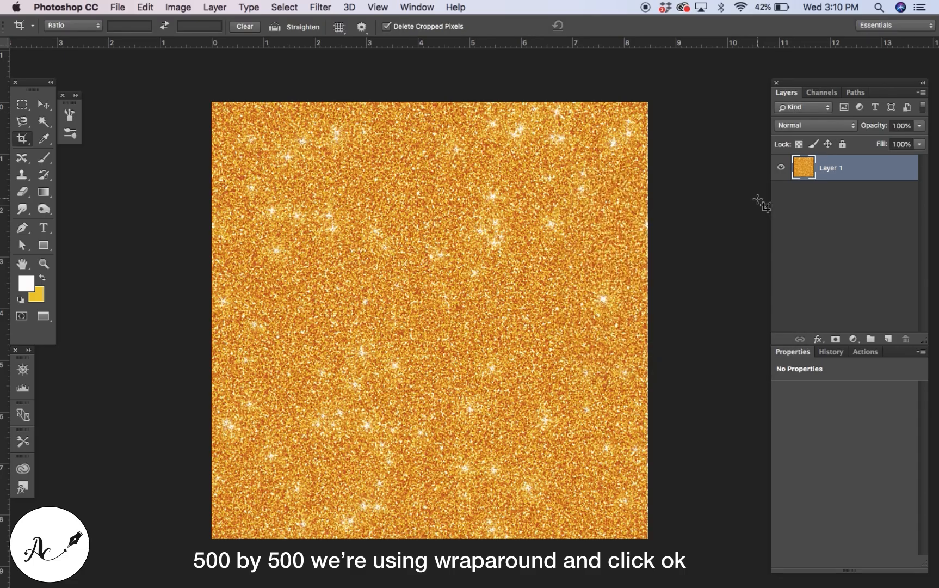
left_click(44, 104)
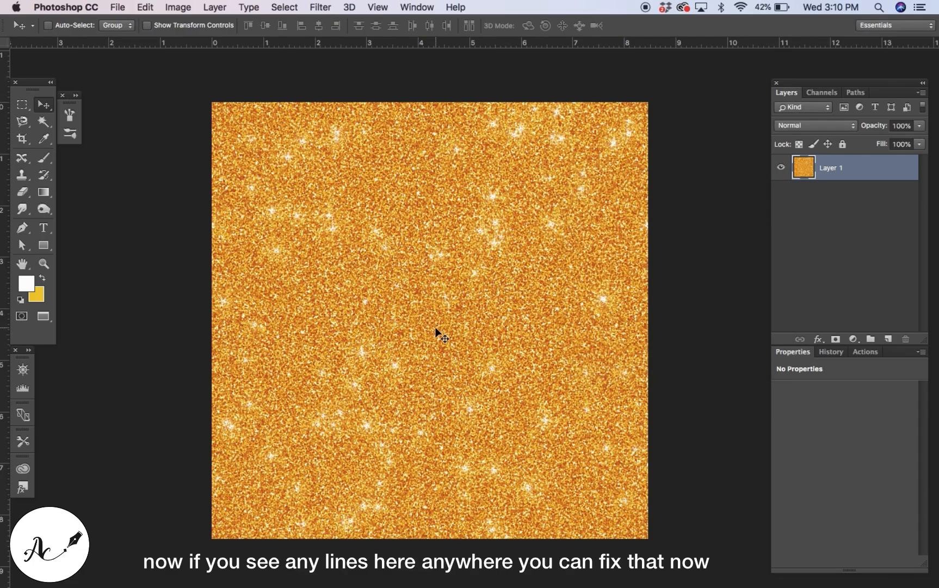
Clone clean glitter over the visible seam near the canvas's left edge using the Clone Stamp at 46 px
scroll(436, 328, "right", 1)
scroll(435, 328, "up", 5)
scroll(436, 329, "left", 10)
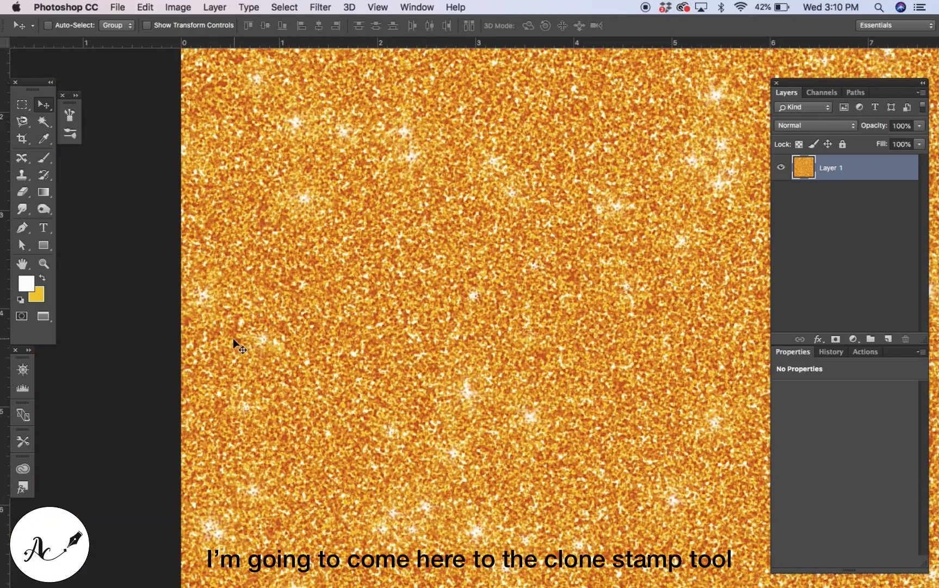
left_click(24, 176)
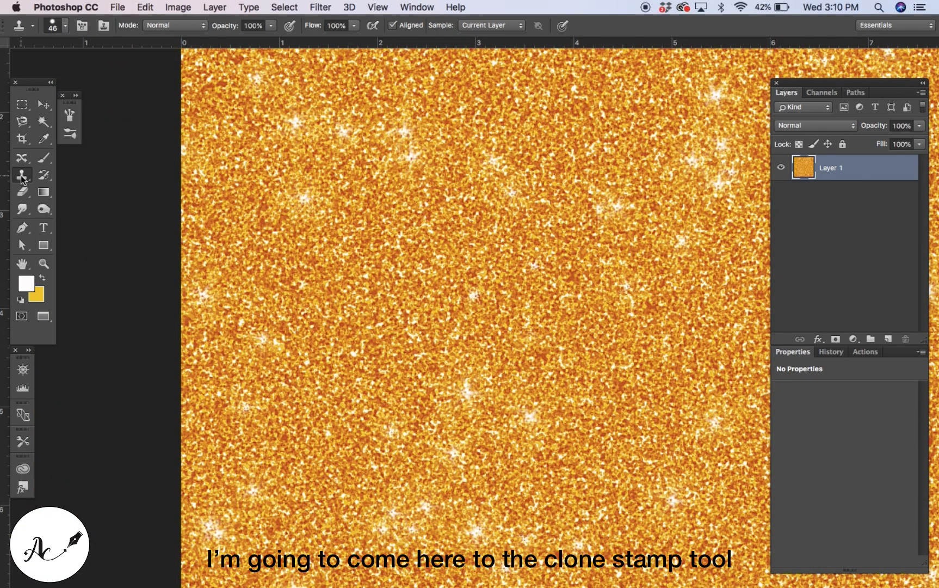
left_click(275, 186, "alt")
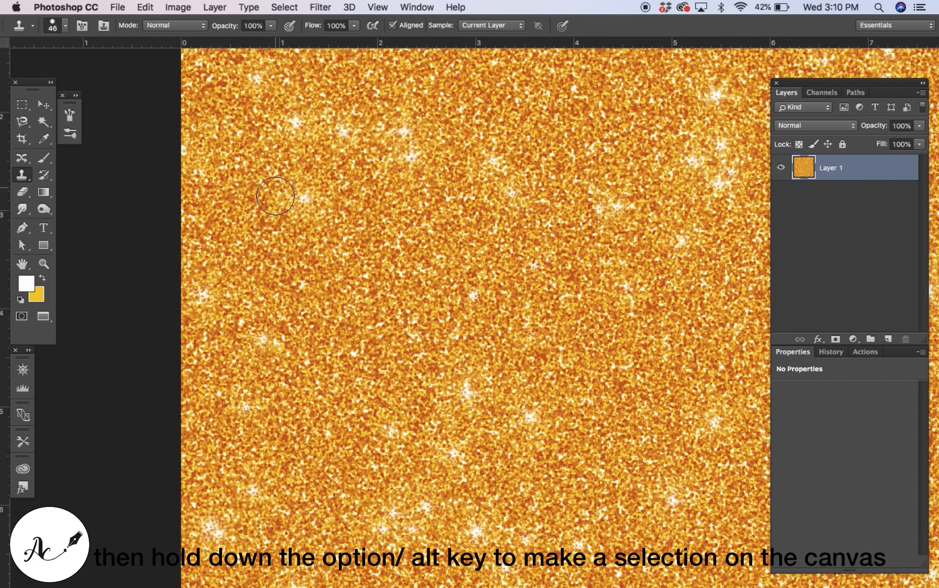
left_click_drag(277, 325, 204, 330)
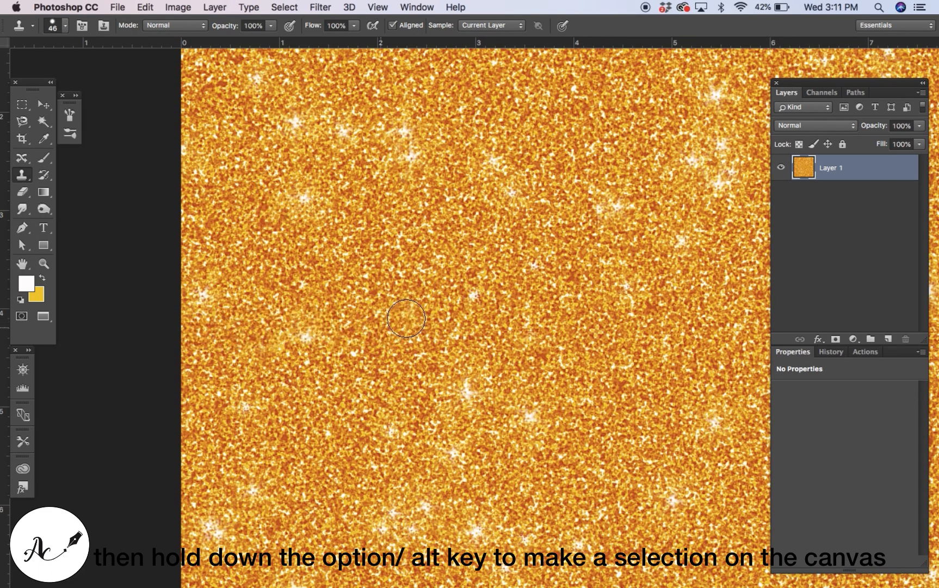
Examine the whole glitter texture up close for remaining seam lines, finishing on the full canvas
scroll(397, 315, "right", 10)
scroll(398, 315, "down", 1)
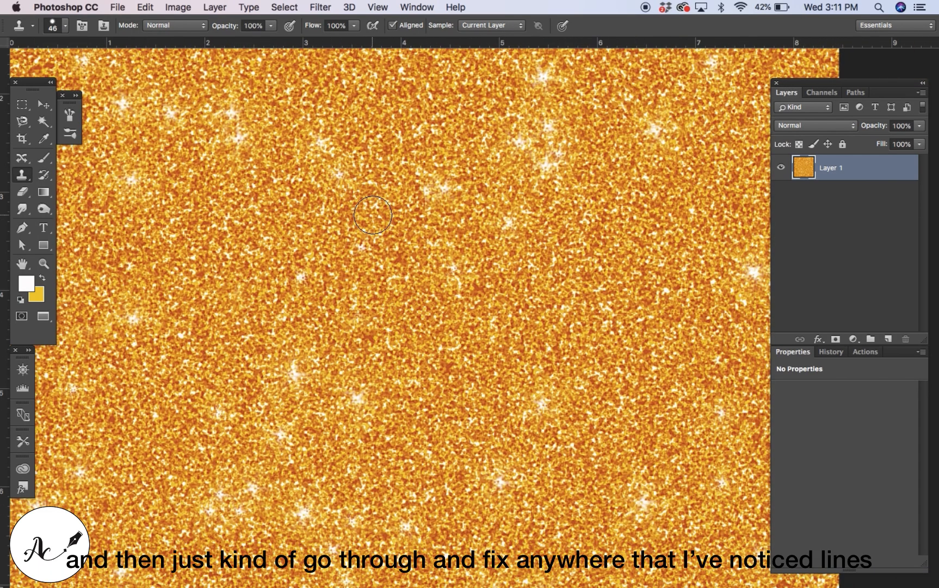
scroll(431, 294, "right", 10)
scroll(431, 294, "up", 3)
scroll(431, 294, "left", 9)
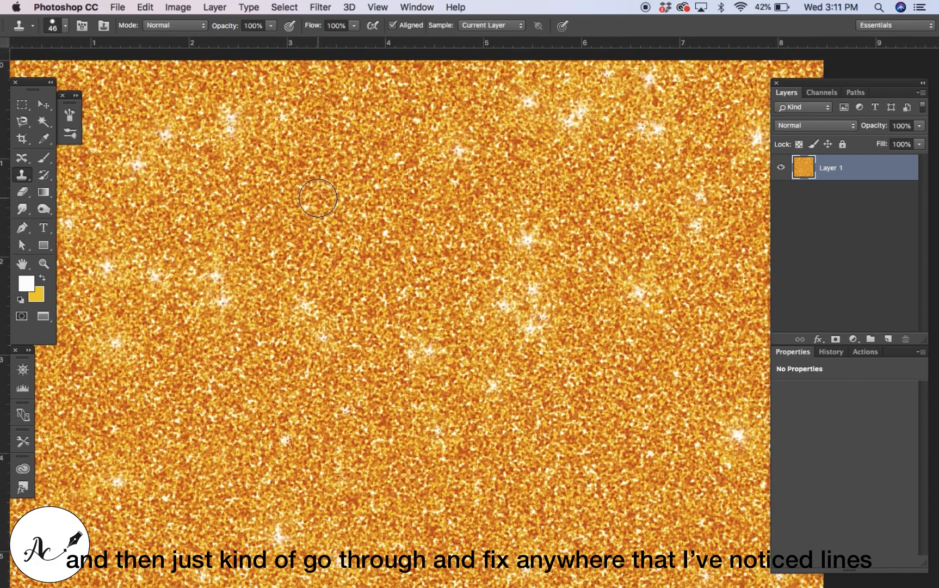
scroll(364, 350, "down", 10)
scroll(364, 350, "down", 10)
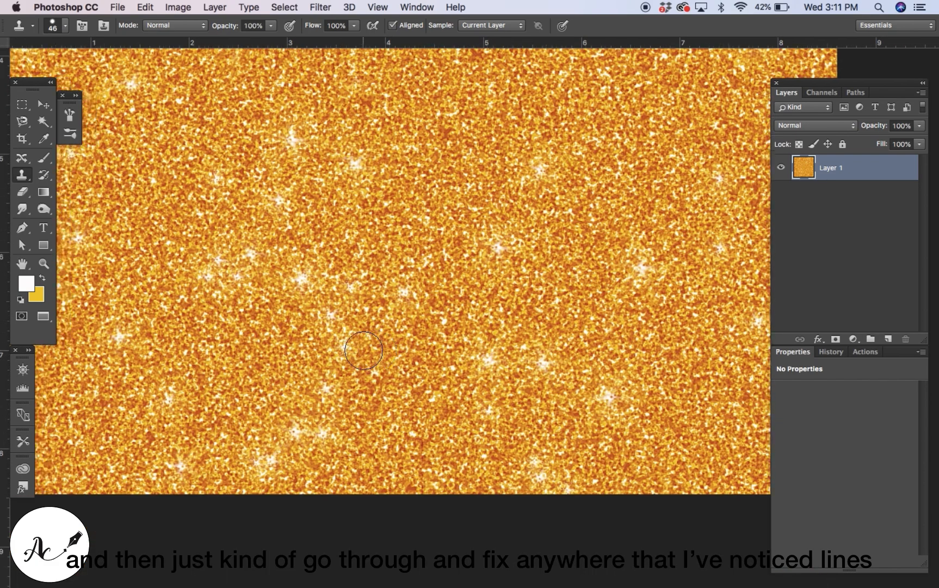
scroll(364, 350, "right", 8)
scroll(363, 350, "up", 13)
scroll(363, 350, "left", 5)
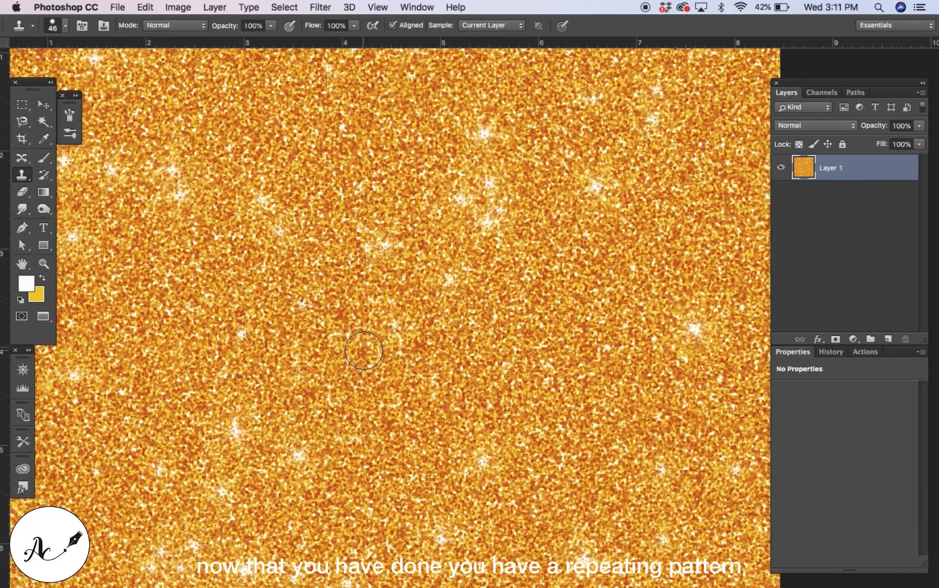
key("super+minus")
key("super+minus")
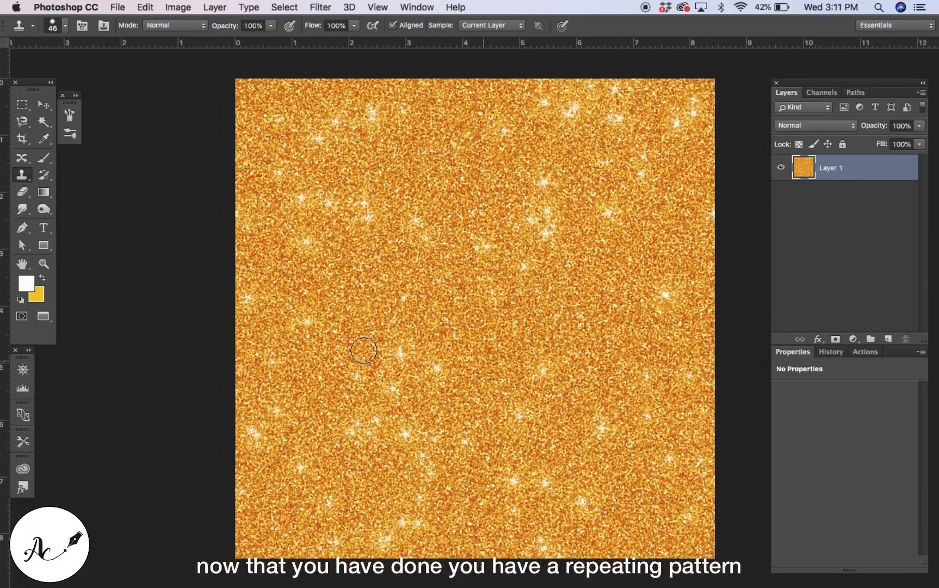
Define the glitter canvas as a pattern named gold, with the Move tool active
left_click(47, 109)
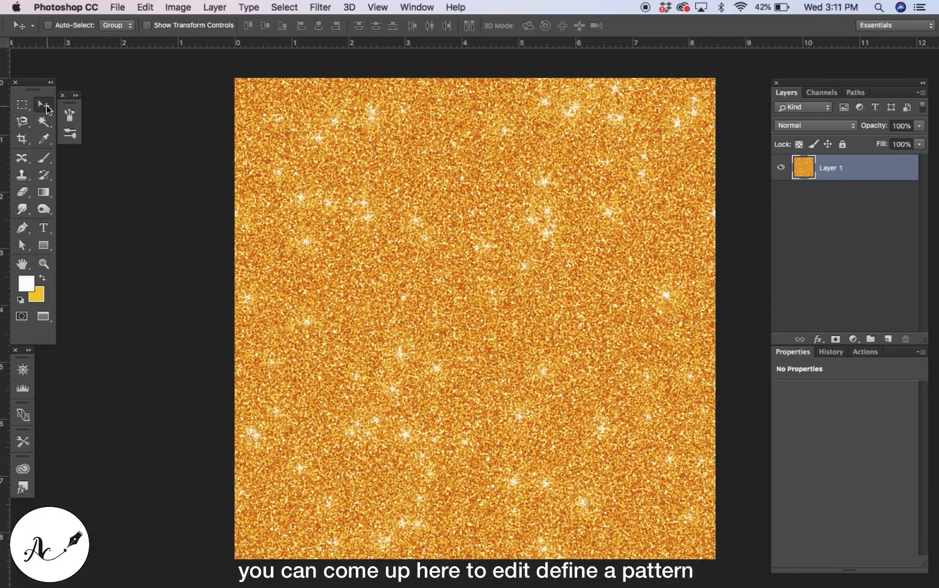
left_click(146, 7)
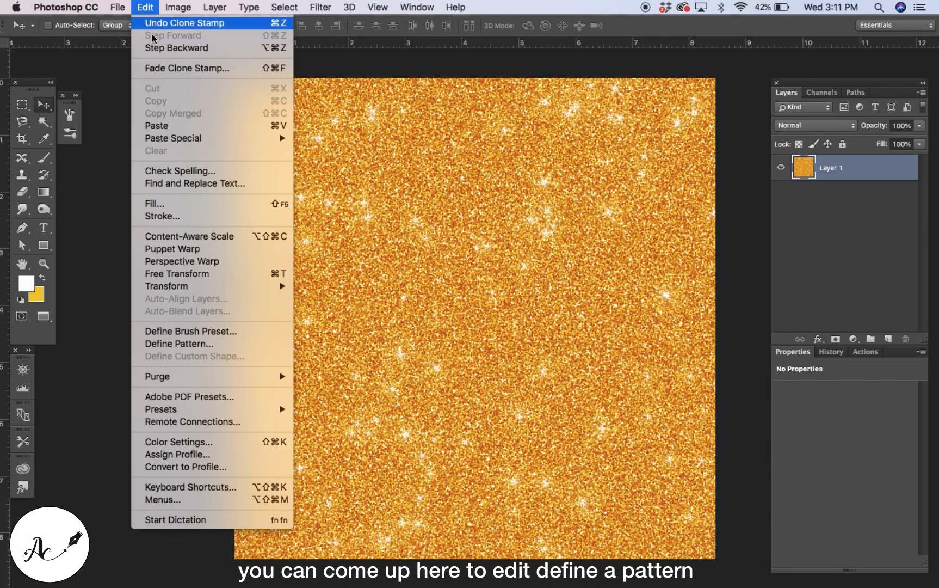
left_click(190, 343)
key("BackSpace")
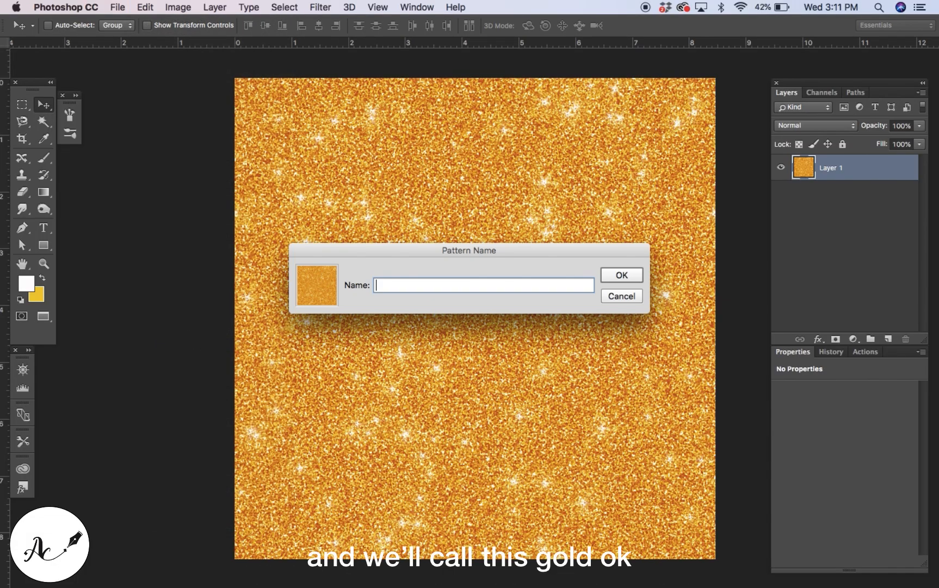
type("gold")
left_click(622, 275)
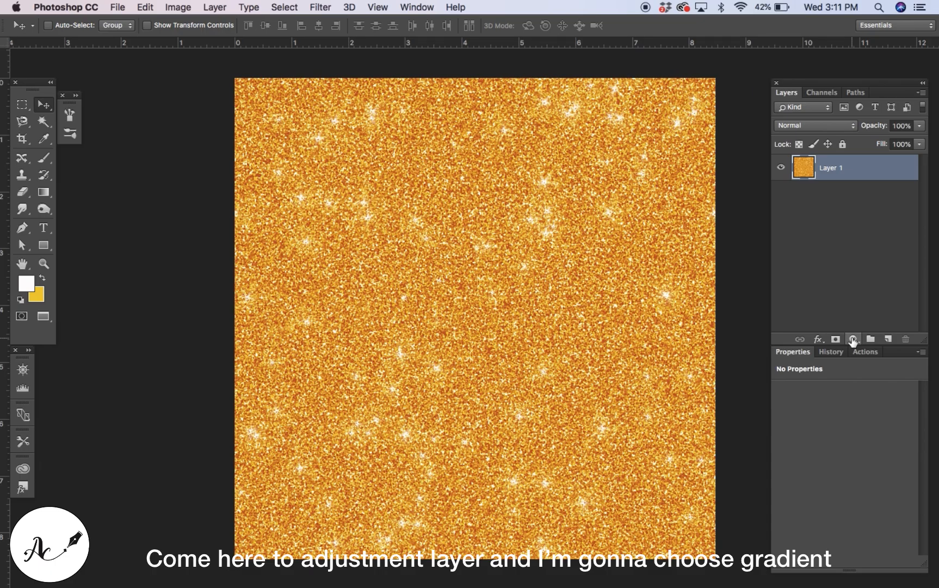
Add a gradient fill layer above the glitter using the Foreground to Transparent preset, Linear style, 90° angle and 100% scale
left_click(853, 340)
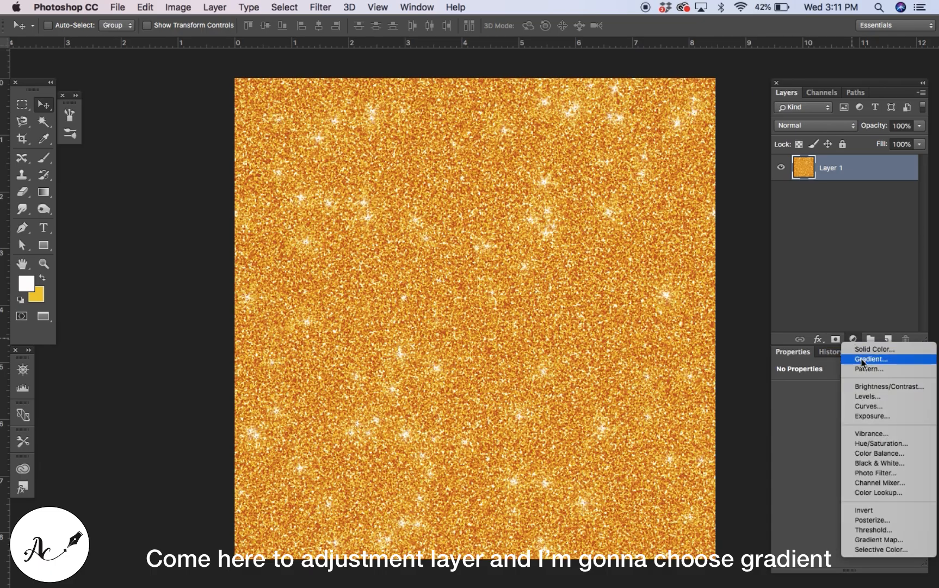
left_click(863, 419)
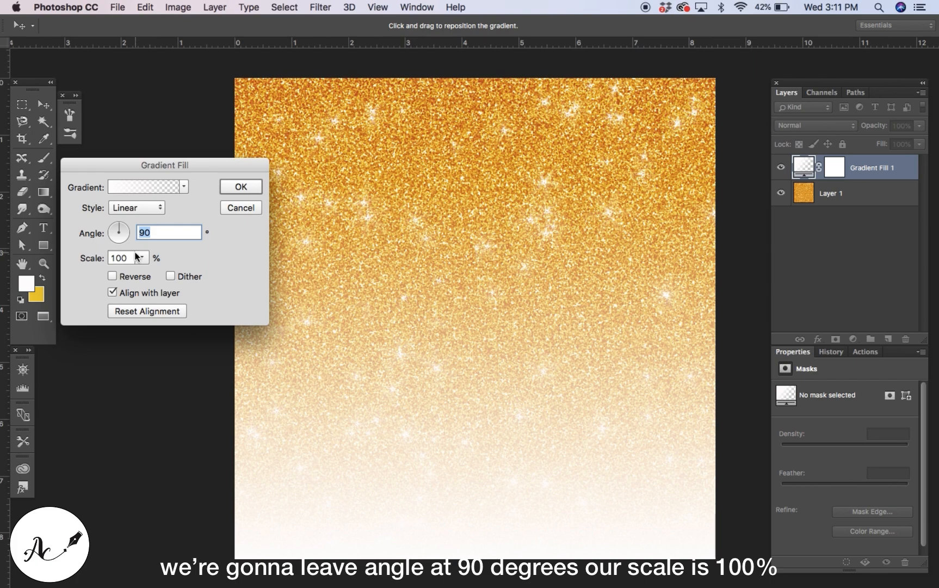
key("Tab")
left_click(184, 187)
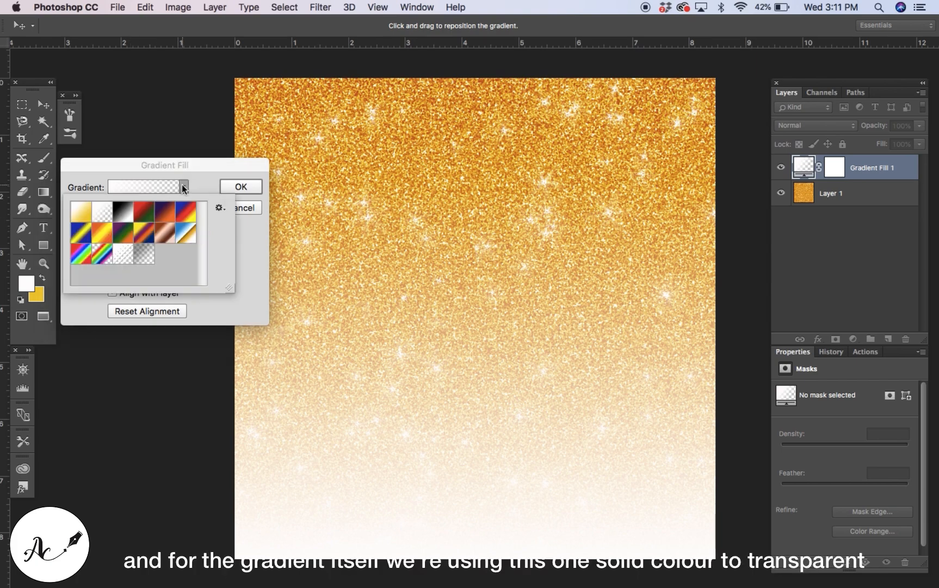
double_click(101, 216)
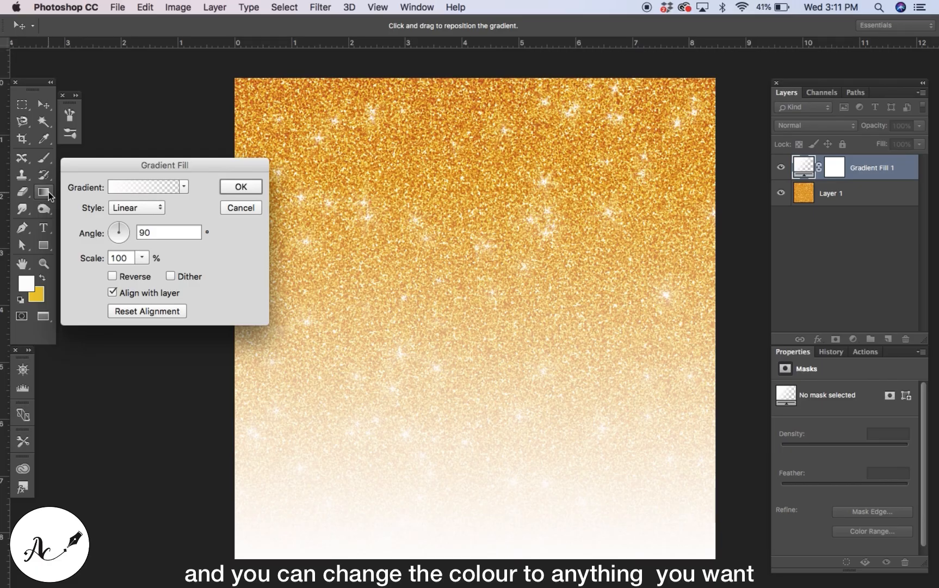
Recolour the gradient's solid starting colour stop to pink (f72bfe) and accept the edited gradient
left_click(123, 187)
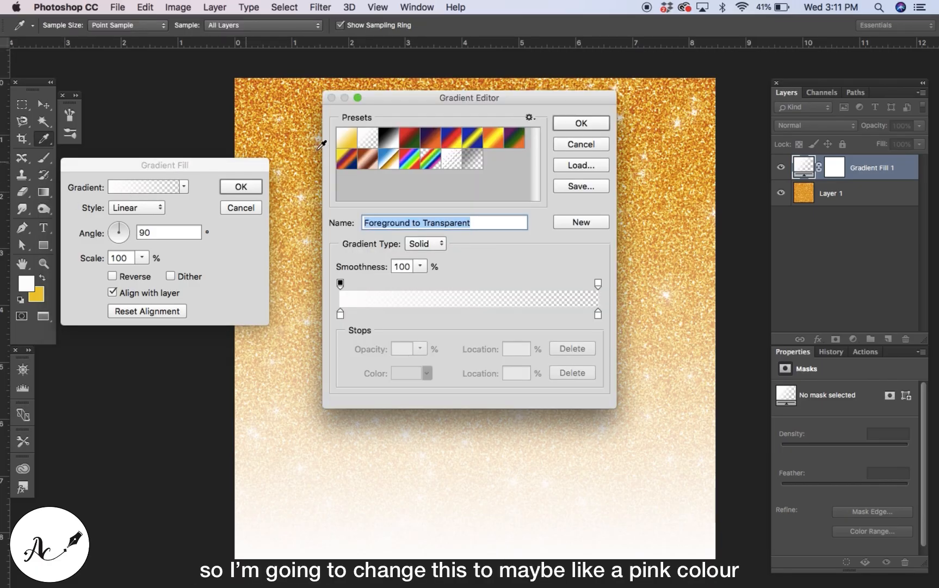
left_click_drag(453, 100, 714, 146)
left_click(603, 362)
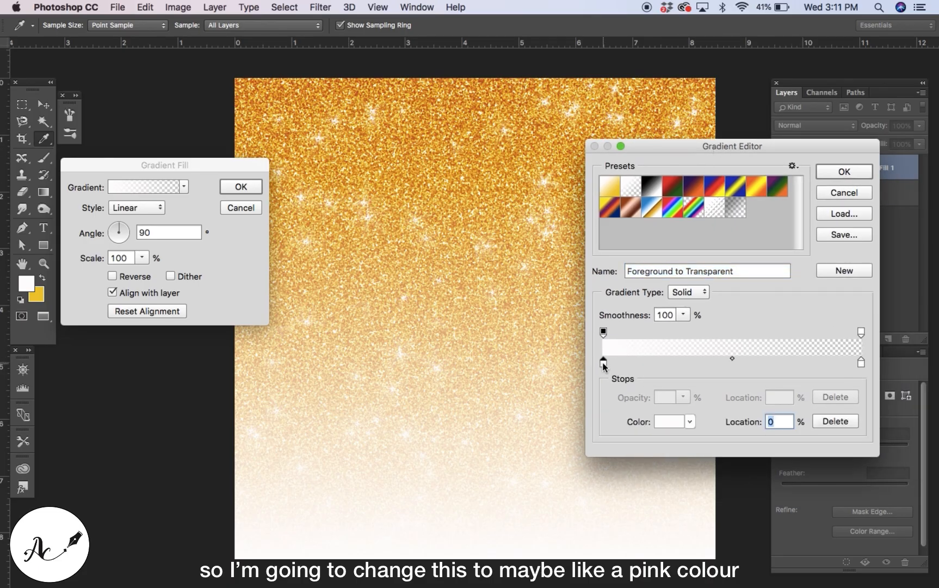
double_click(603, 363)
left_click(167, 159)
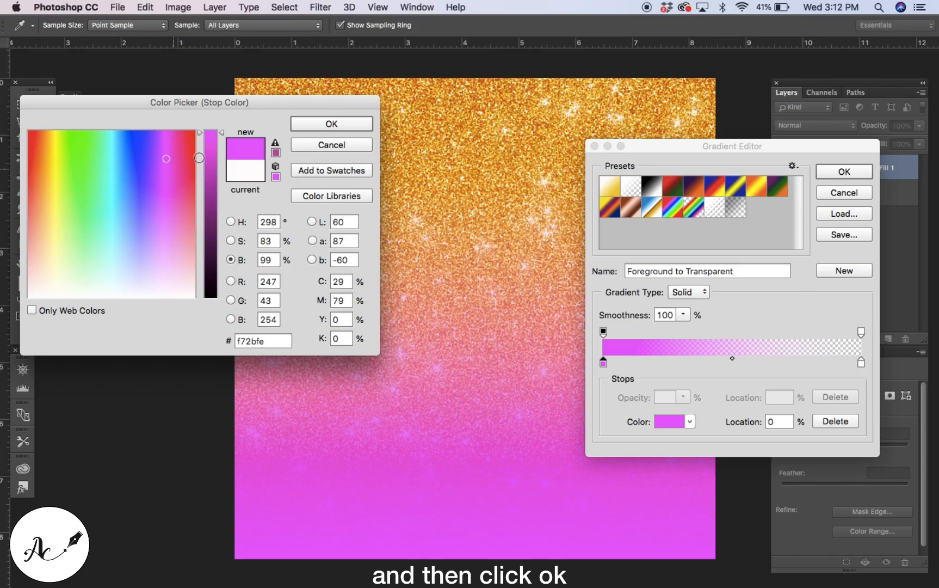
left_click(315, 124)
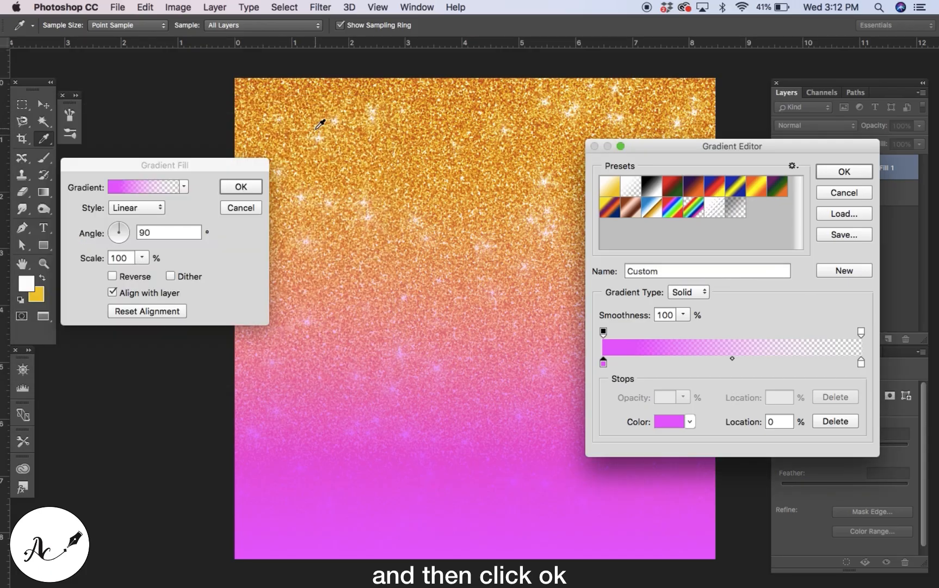
left_click(835, 178)
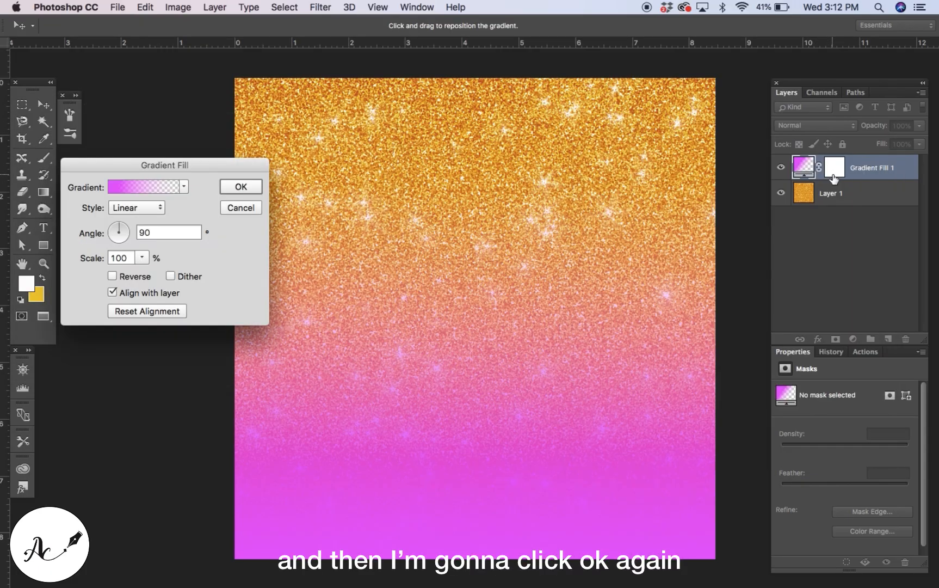
Accept the pink gradient fill, reopen its settings to try repositioning the gradient on the canvas, and confirm the fill again
left_click(250, 186)
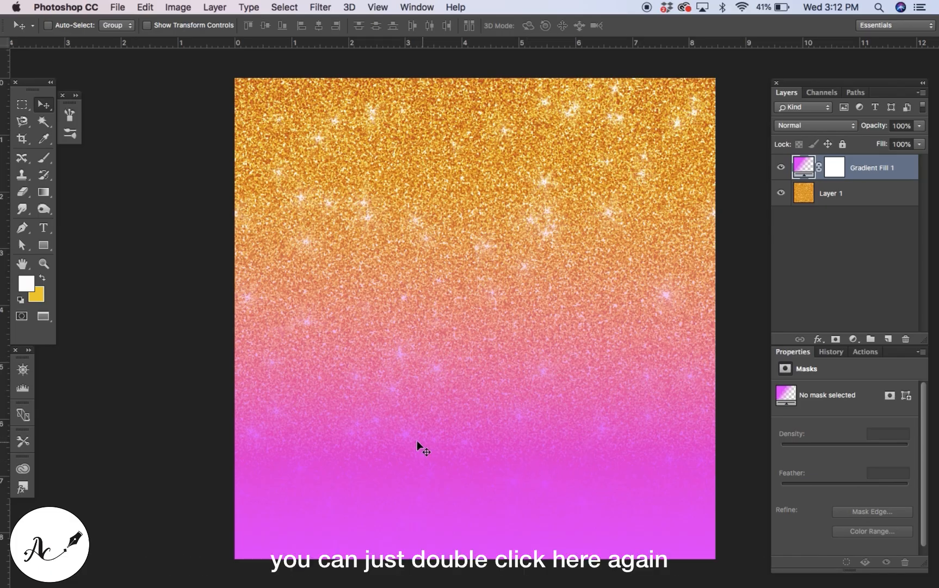
double_click(797, 165)
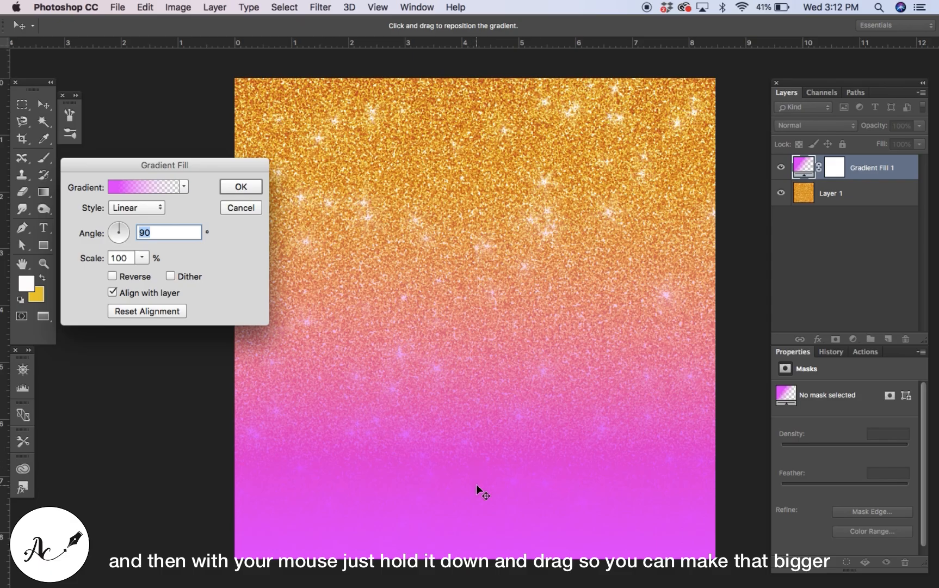
mouse_move(476, 485)
left_mouse_down()
mouse_move(479, 283)
mouse_move(489, 494)
left_mouse_up()
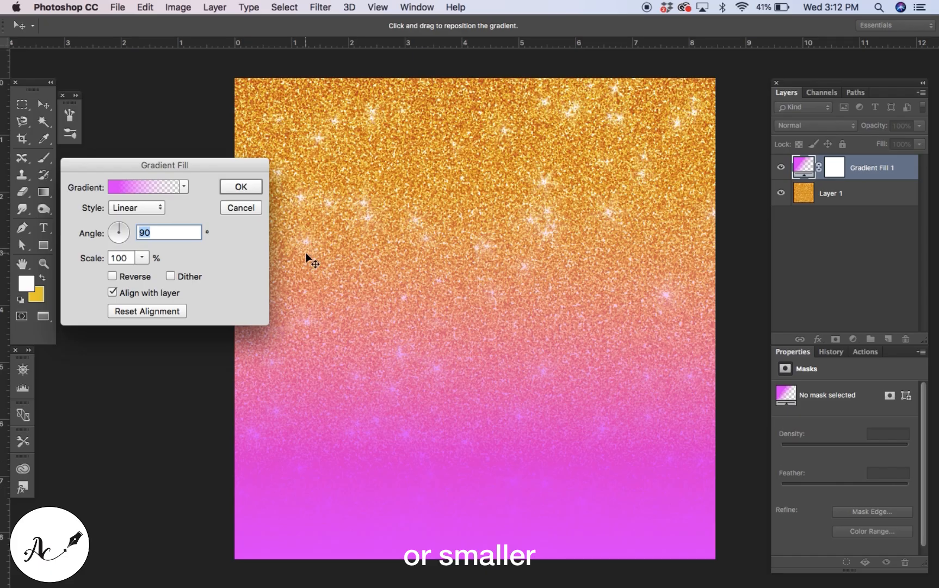
left_click(252, 190)
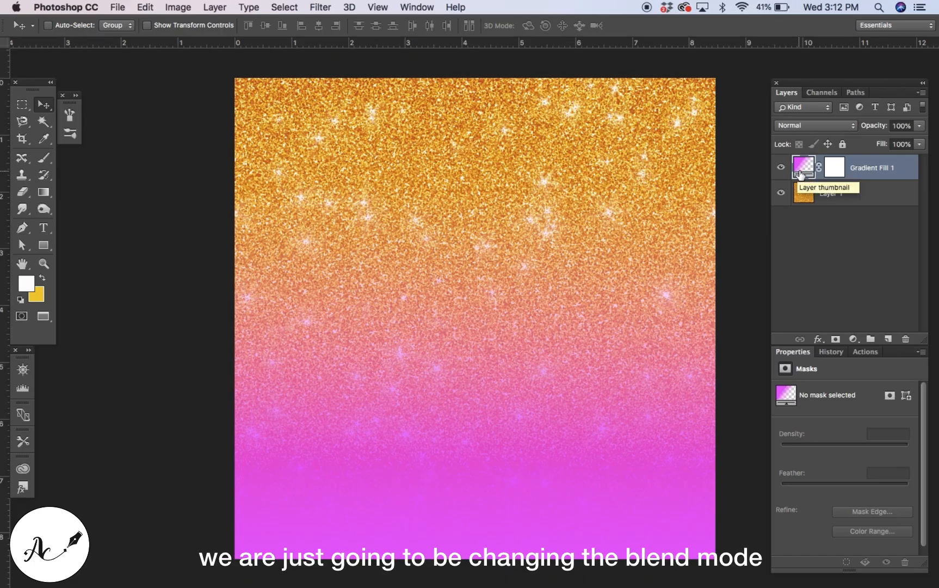
Set the gradient fill layer's blending mode to Color
left_click(807, 124)
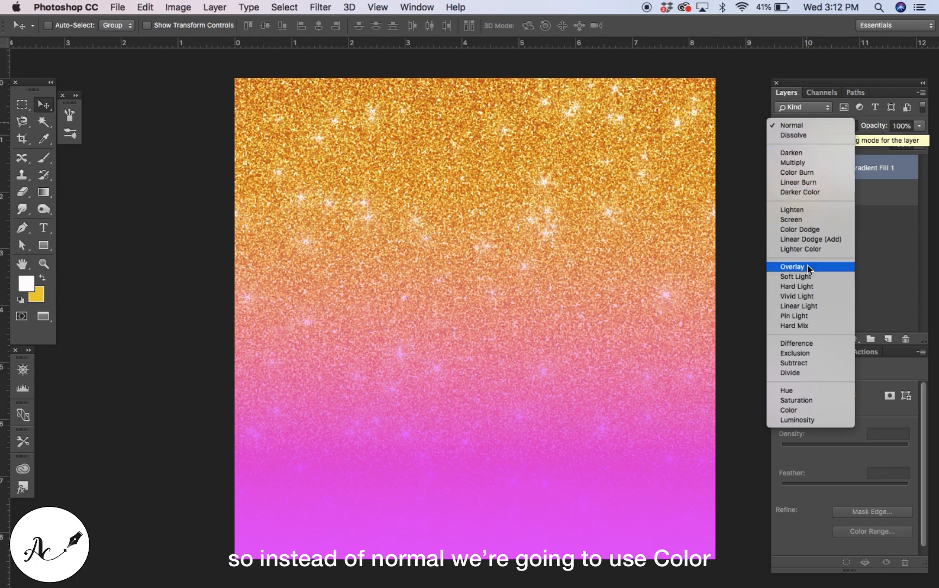
left_click(802, 410)
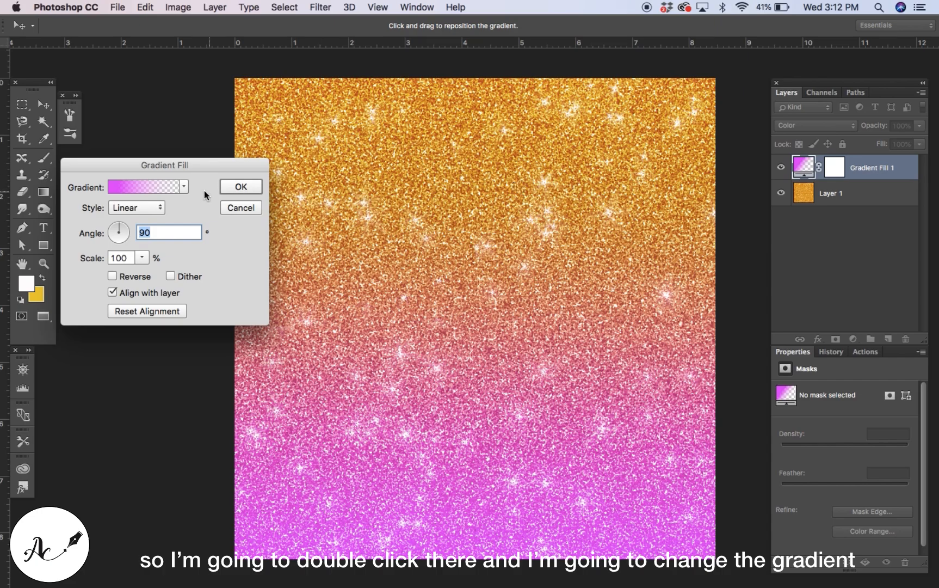
Try several gradient presets on the fill layer and settle on the blue, red and yellow one
left_click(184, 187)
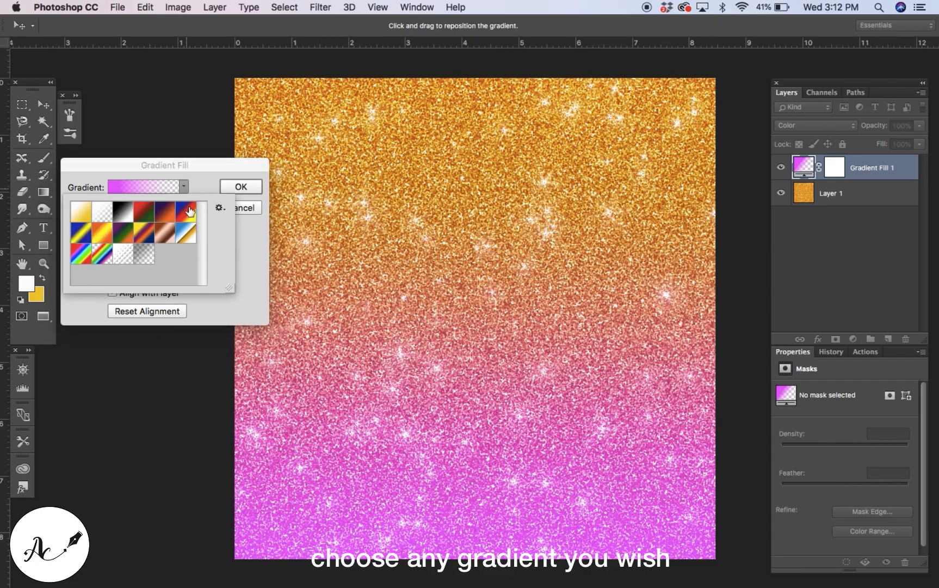
left_click(189, 211)
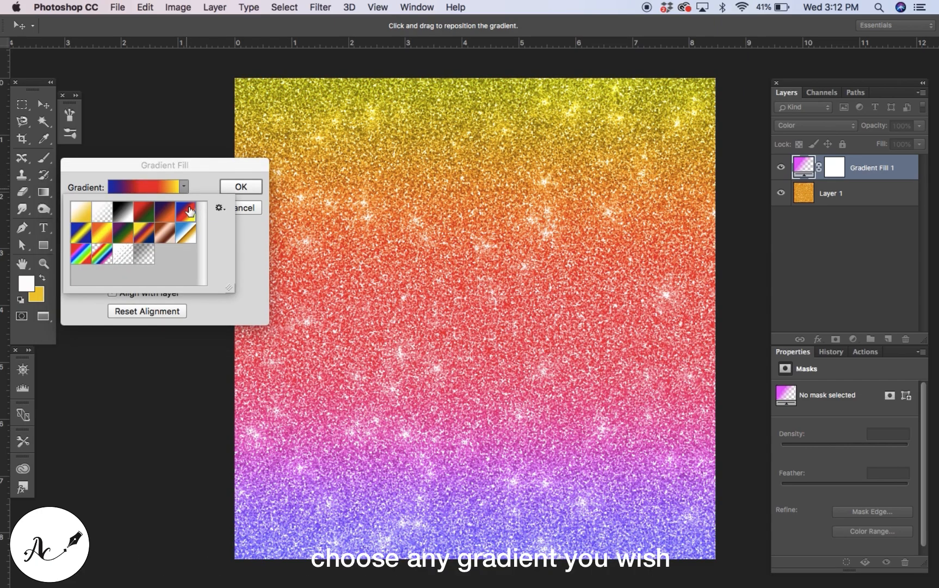
left_click(136, 215)
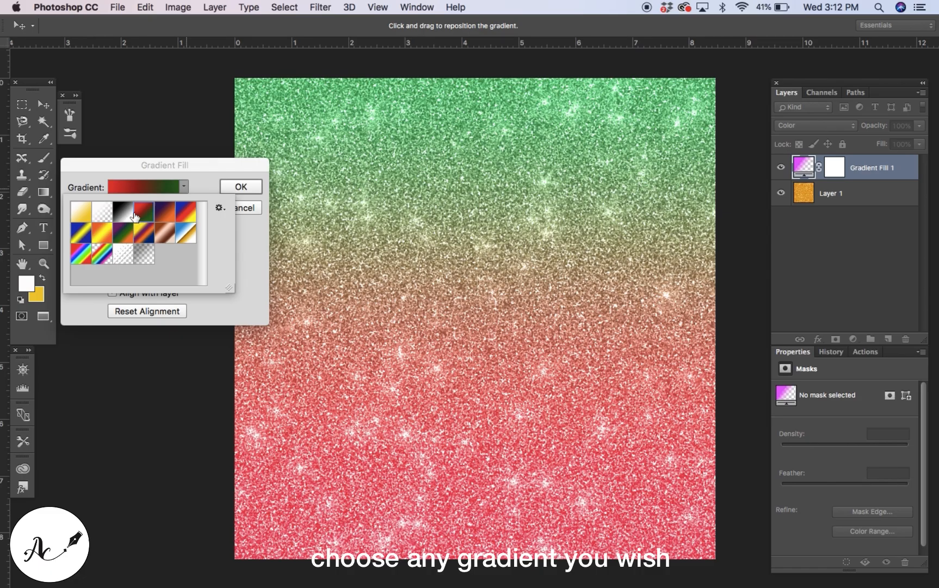
left_click(82, 235)
left_click(128, 235)
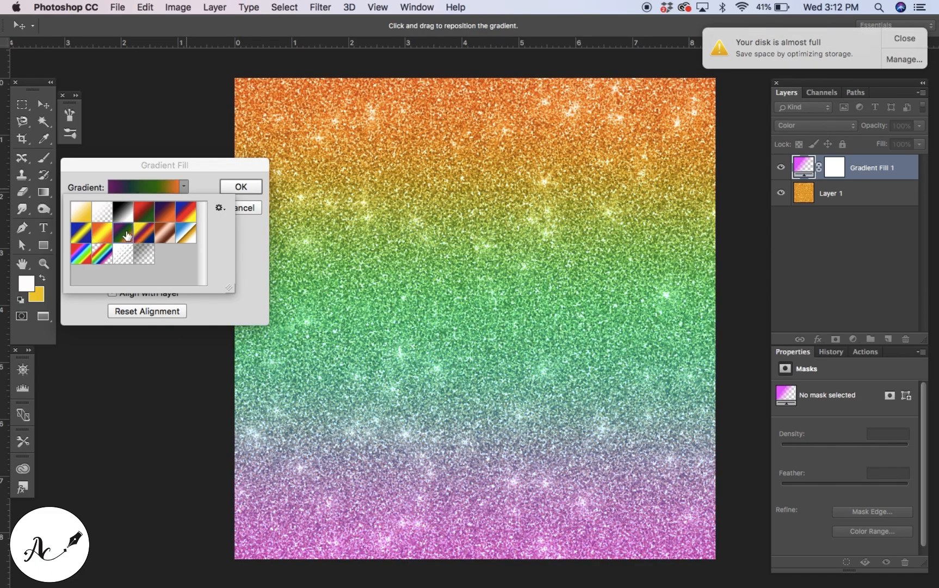
left_click(144, 233)
left_click(165, 233)
left_click(186, 233)
left_click(81, 254)
left_click(188, 211)
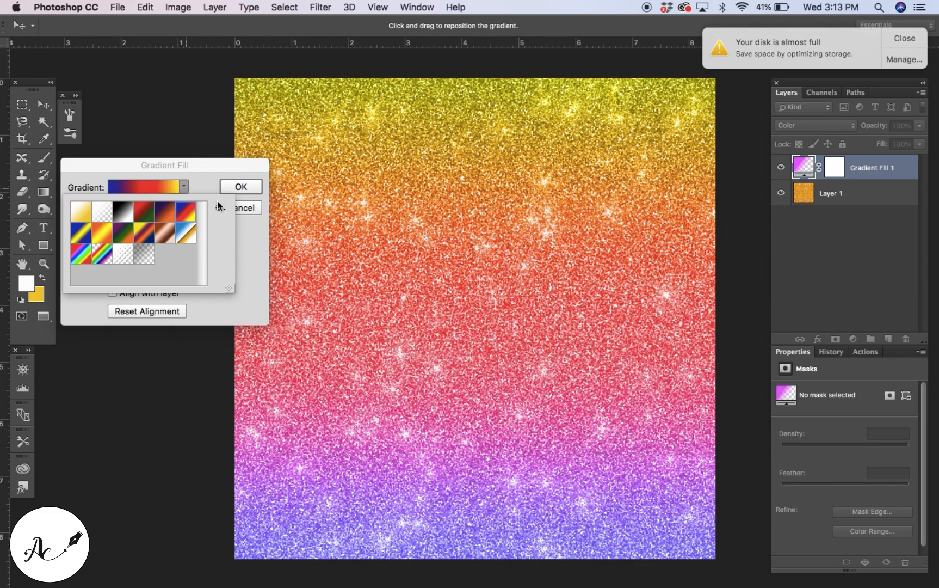
left_click(204, 183)
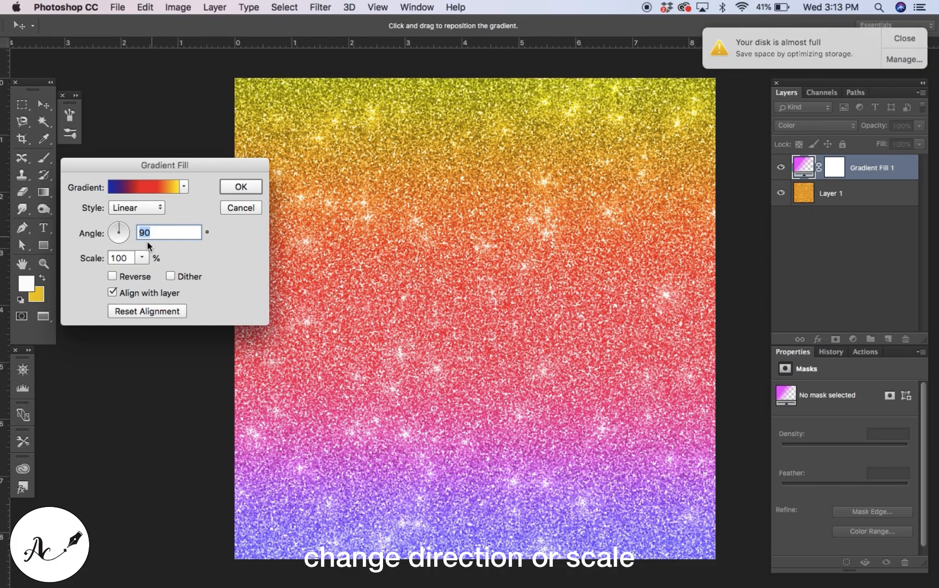
Rotate the gradient to an angle of -81.87°, accept the gradient fill and dismiss the disk space notification
left_click(127, 231)
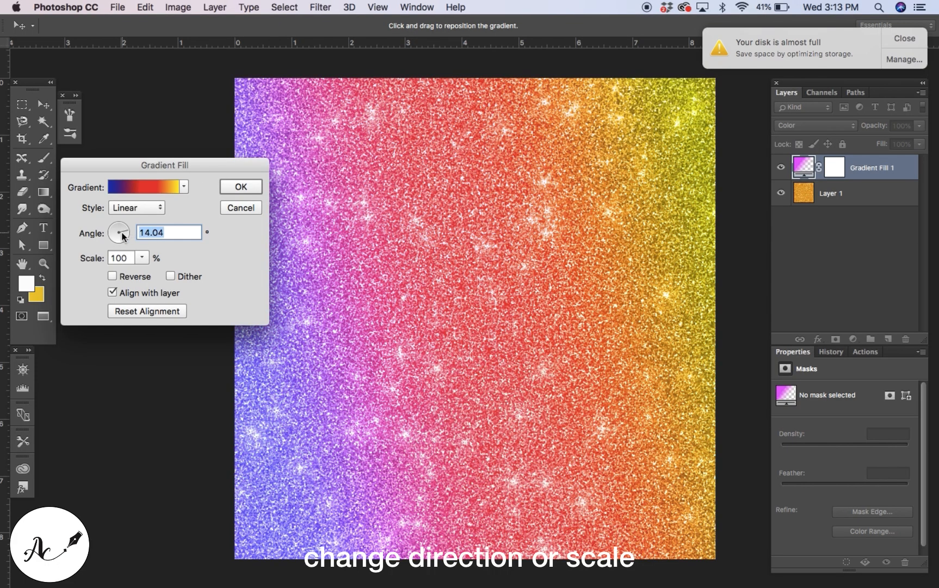
left_click(119, 238)
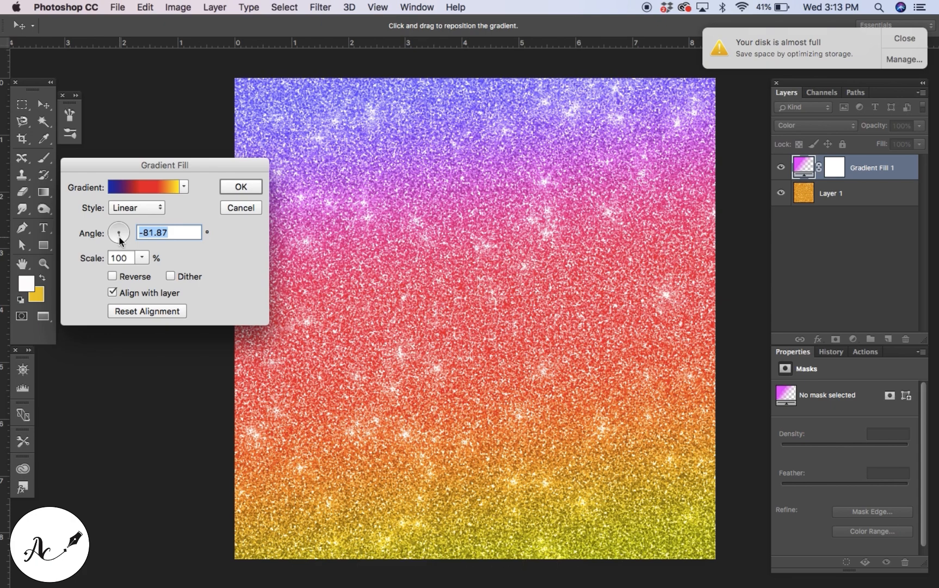
left_click(229, 189)
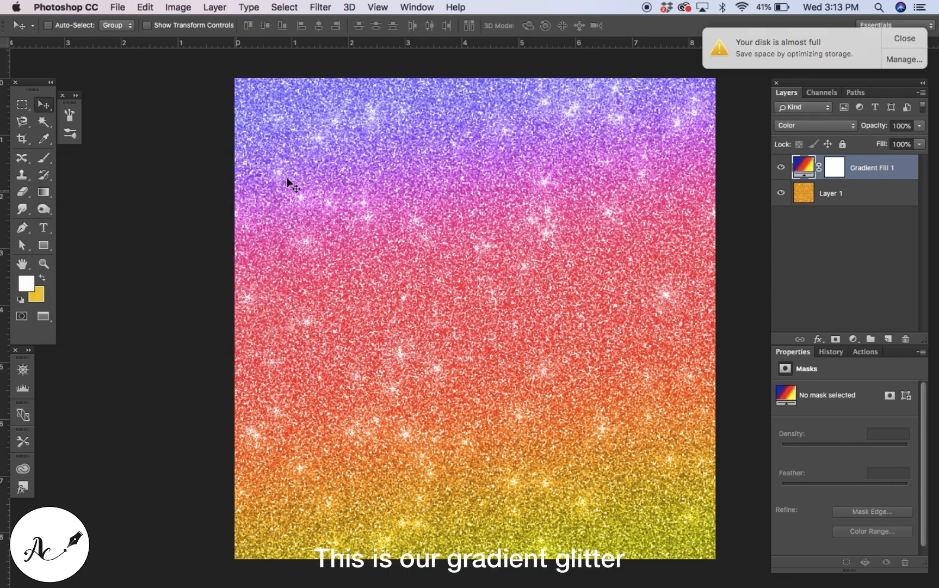
left_click(895, 41)
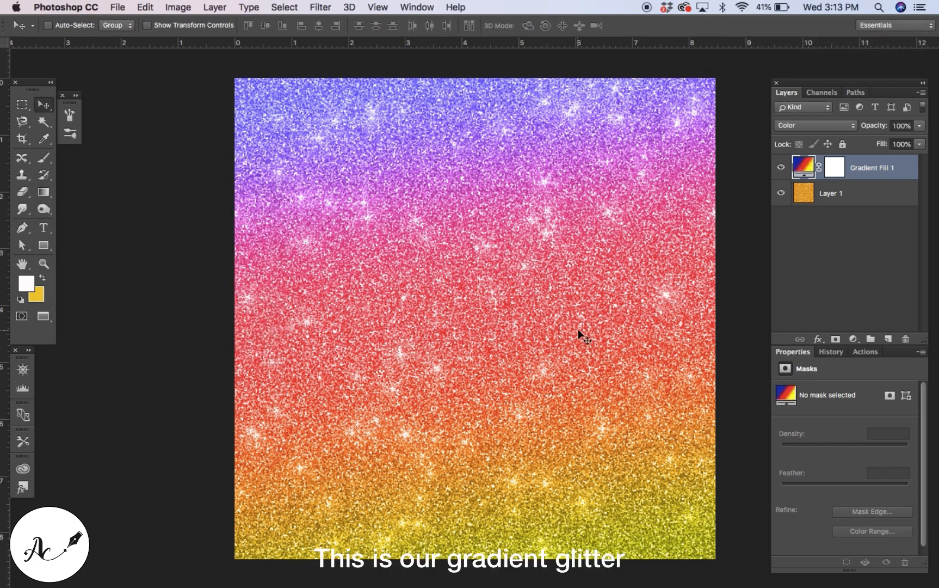